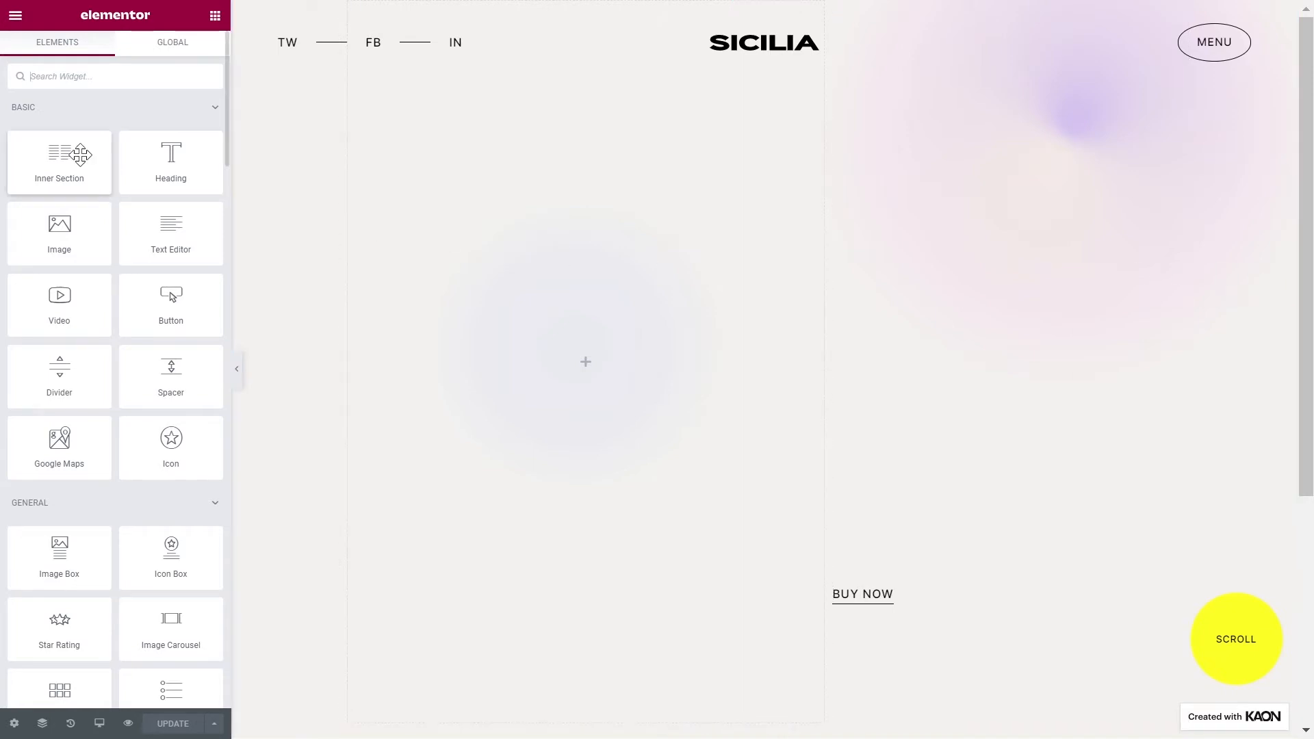
Step: Add an inner section to the empty column of the hero area and delete one of its two columns
left_click_drag(60, 156, 426, 251)
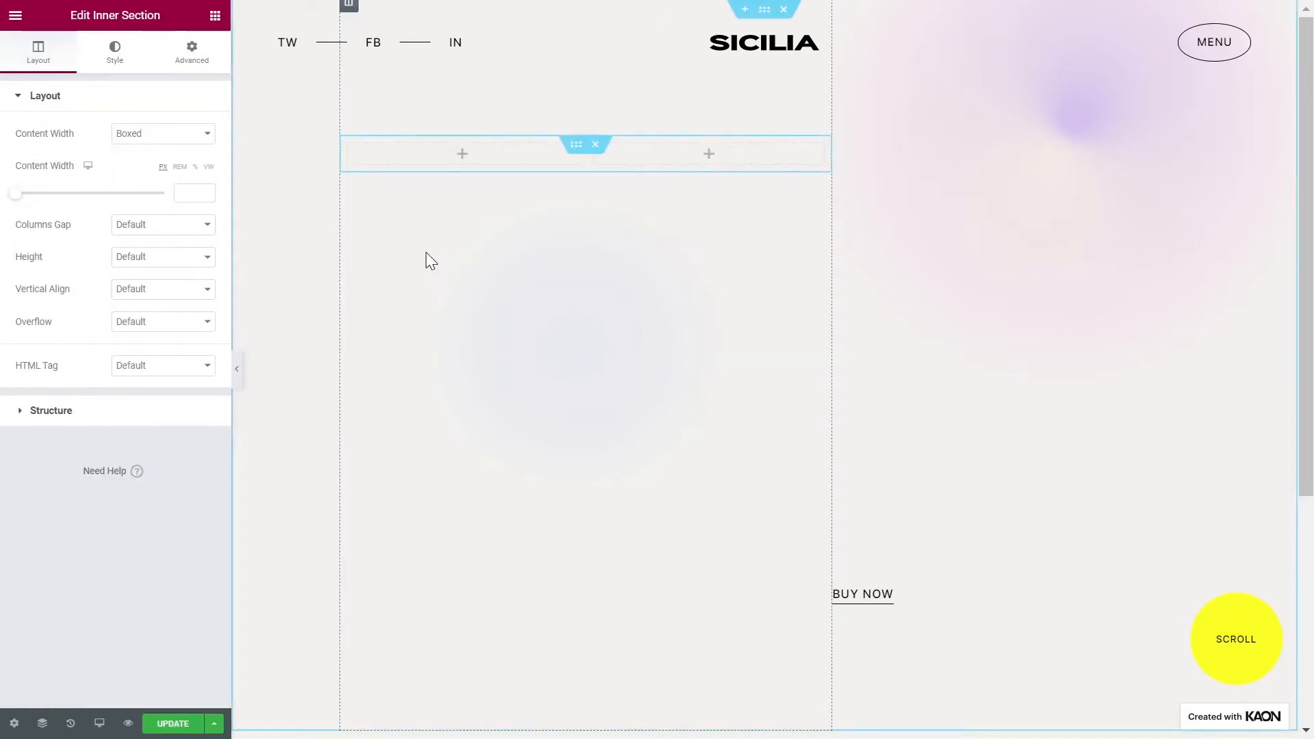
right_click(351, 146)
left_click(413, 364)
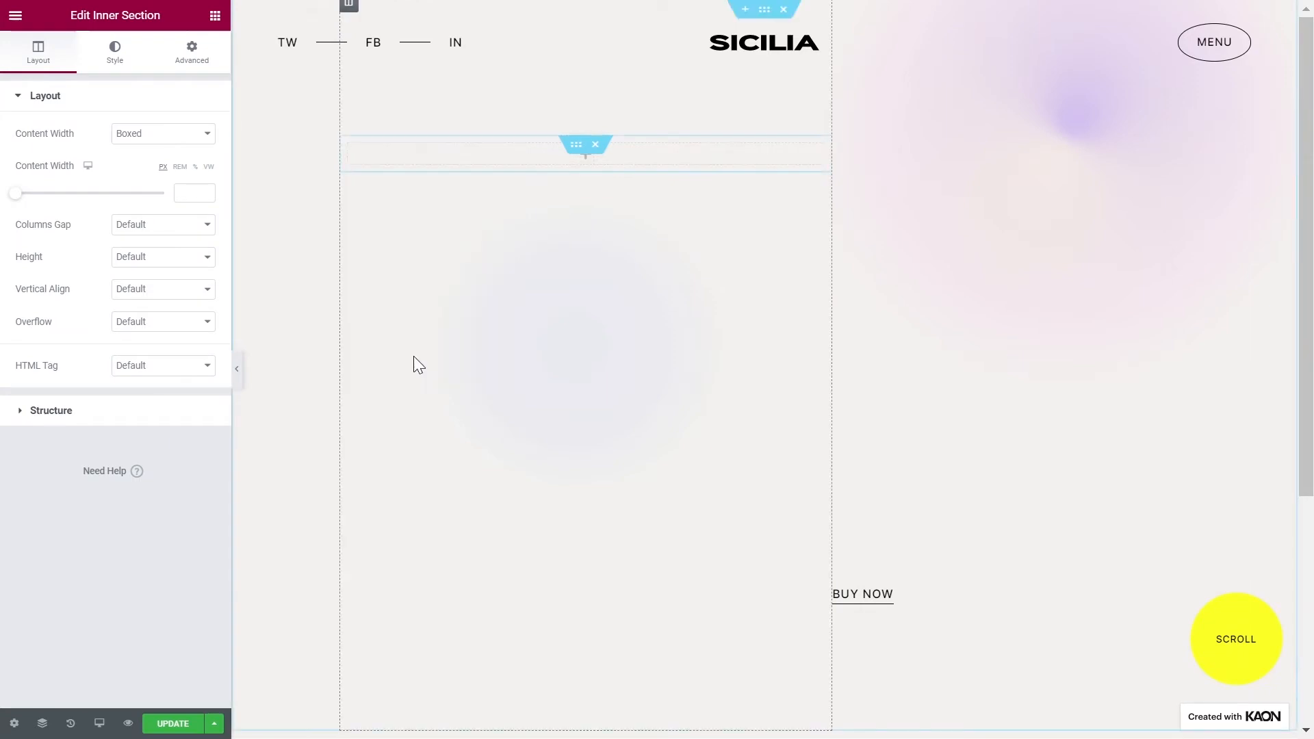
Step: Set the inner section's content width to Full Width and its columns gap to No Gap, and duplicate the section
left_click(171, 136)
left_click(170, 194)
left_click(171, 169)
left_click(171, 230)
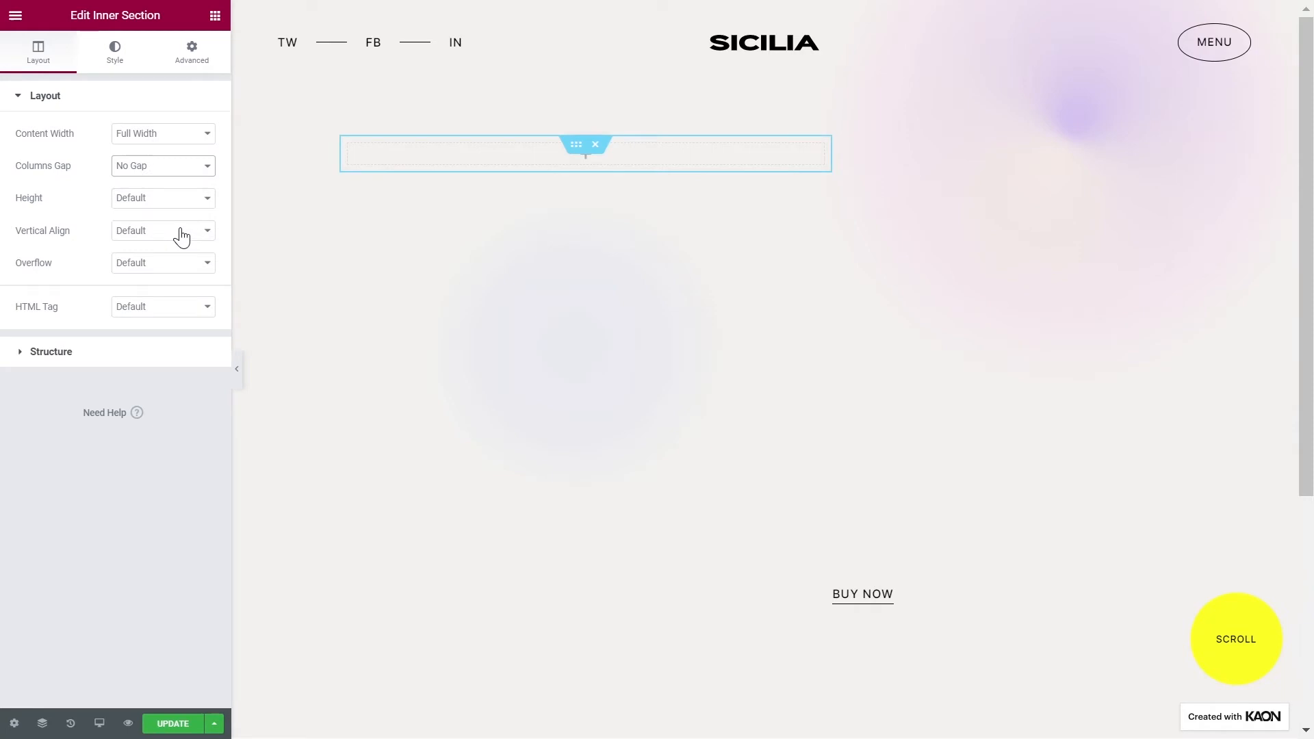
right_click(577, 146)
left_click(591, 184)
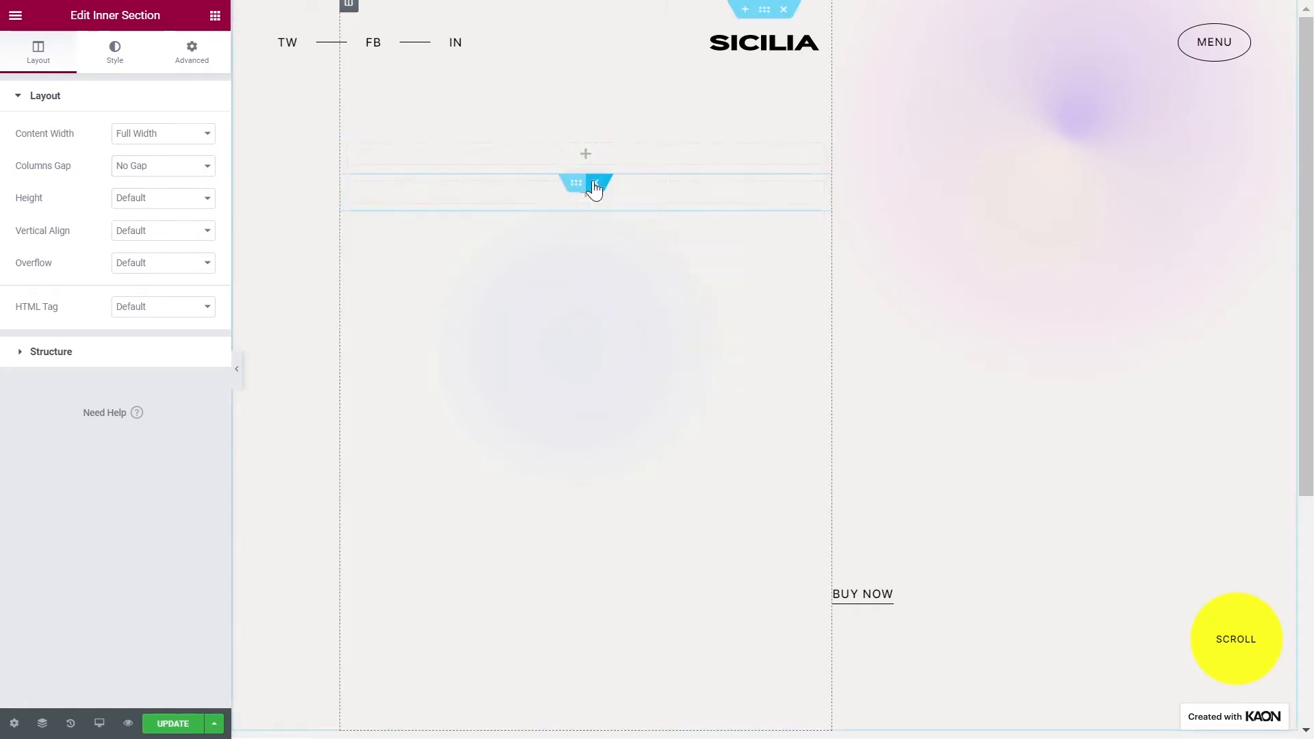
Step: Add a Heading widget to the upper inner section with the title "SICILIA"
left_click(215, 16)
left_click_drag(189, 174, 373, 153)
key("ctrl+a")
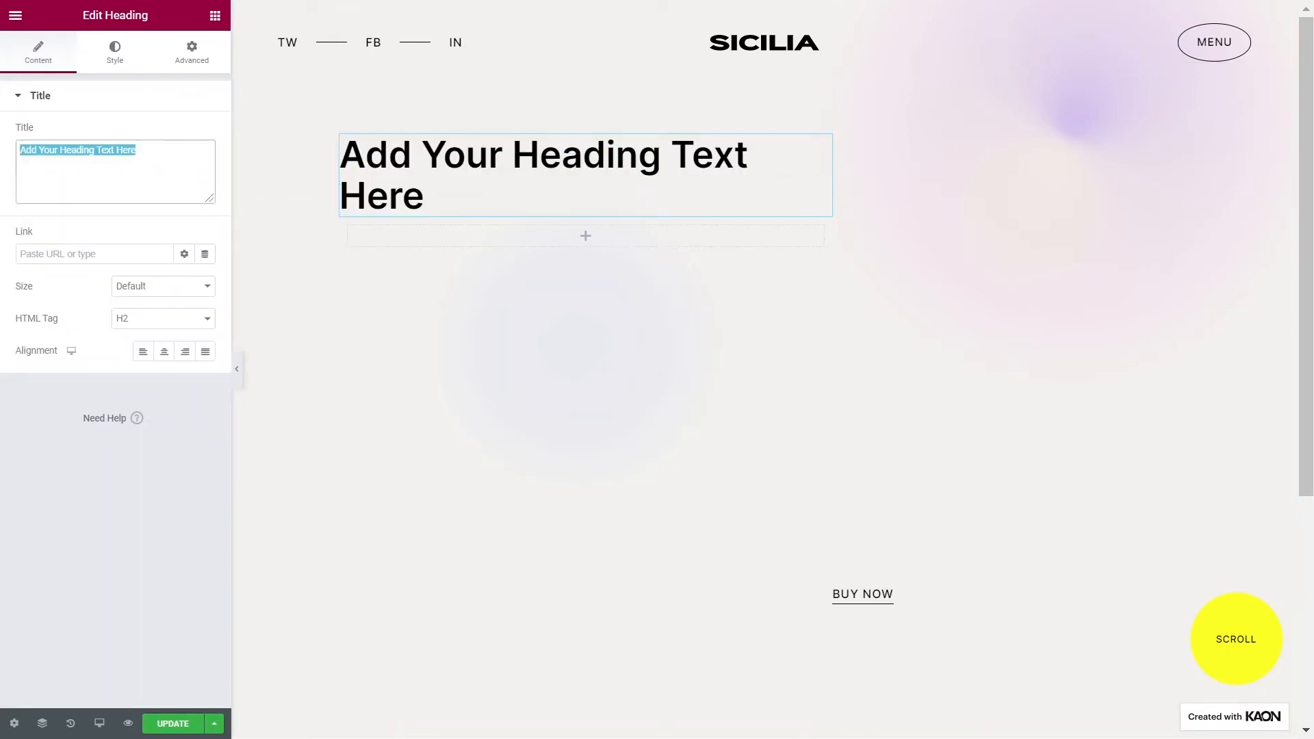
type("SICILIA")
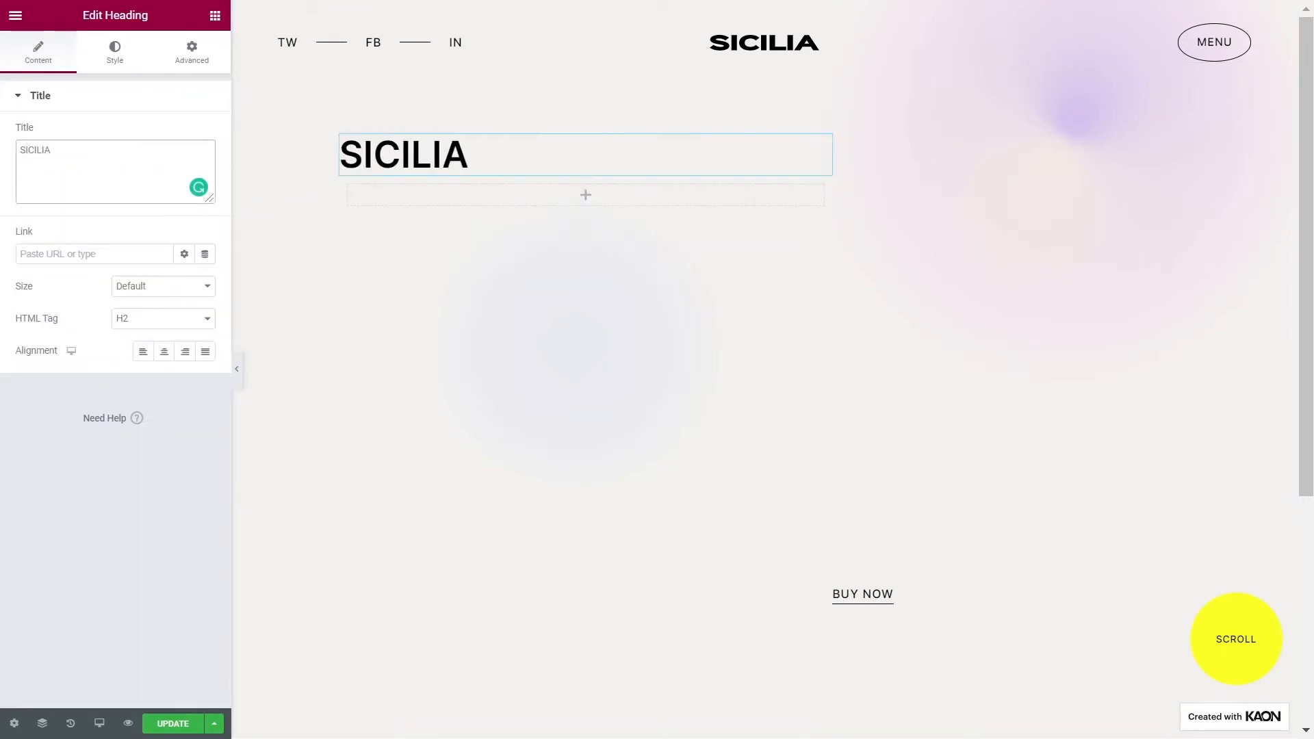
Step: Set the SICILIA heading's HTML tag to H1 and apply the global H1 font as its typography
left_click(144, 319)
left_click(145, 338)
left_click(114, 62)
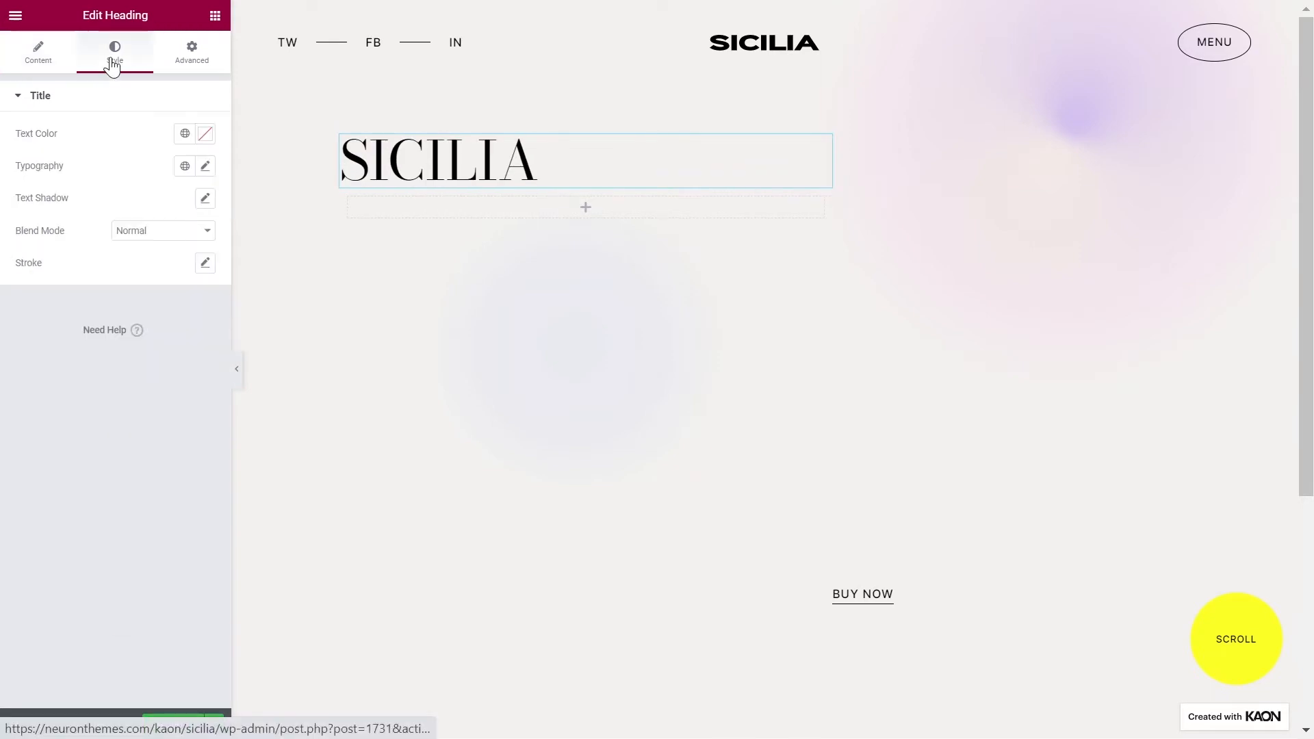
left_click(185, 165)
scroll(137, 282, "down", 10)
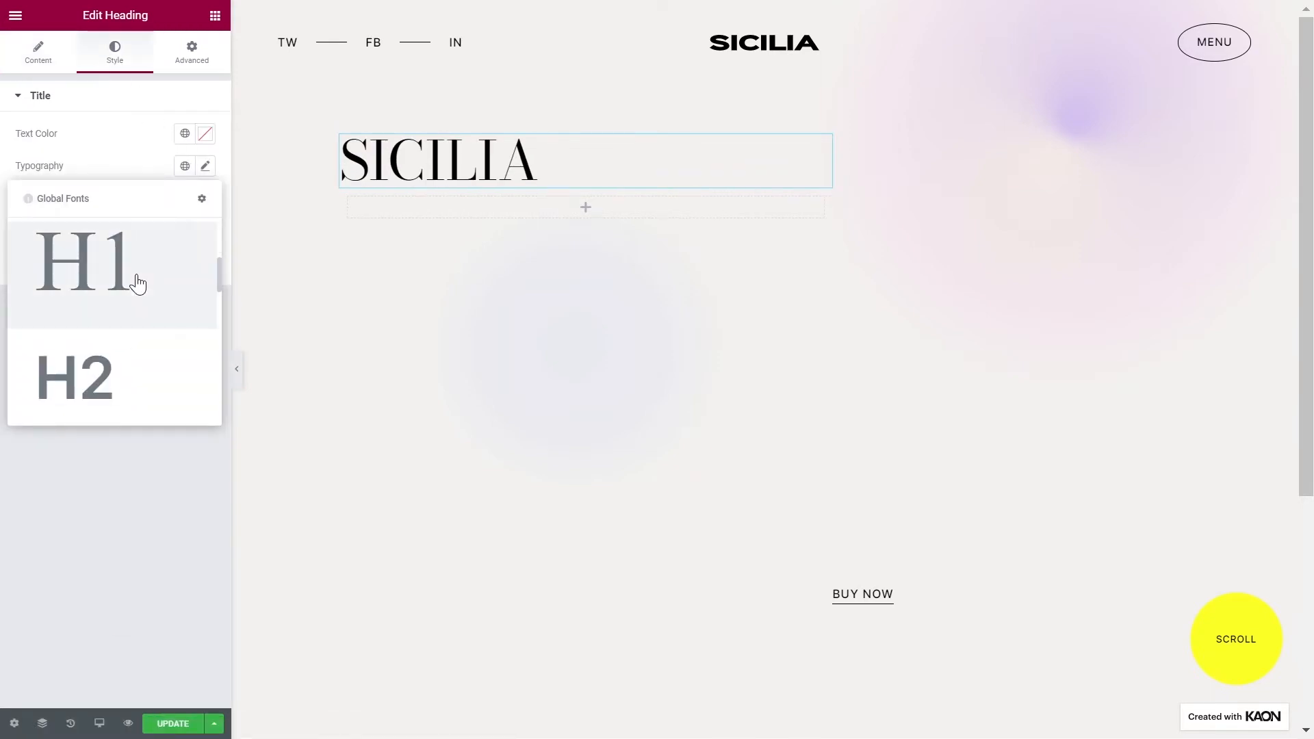
left_click(138, 282)
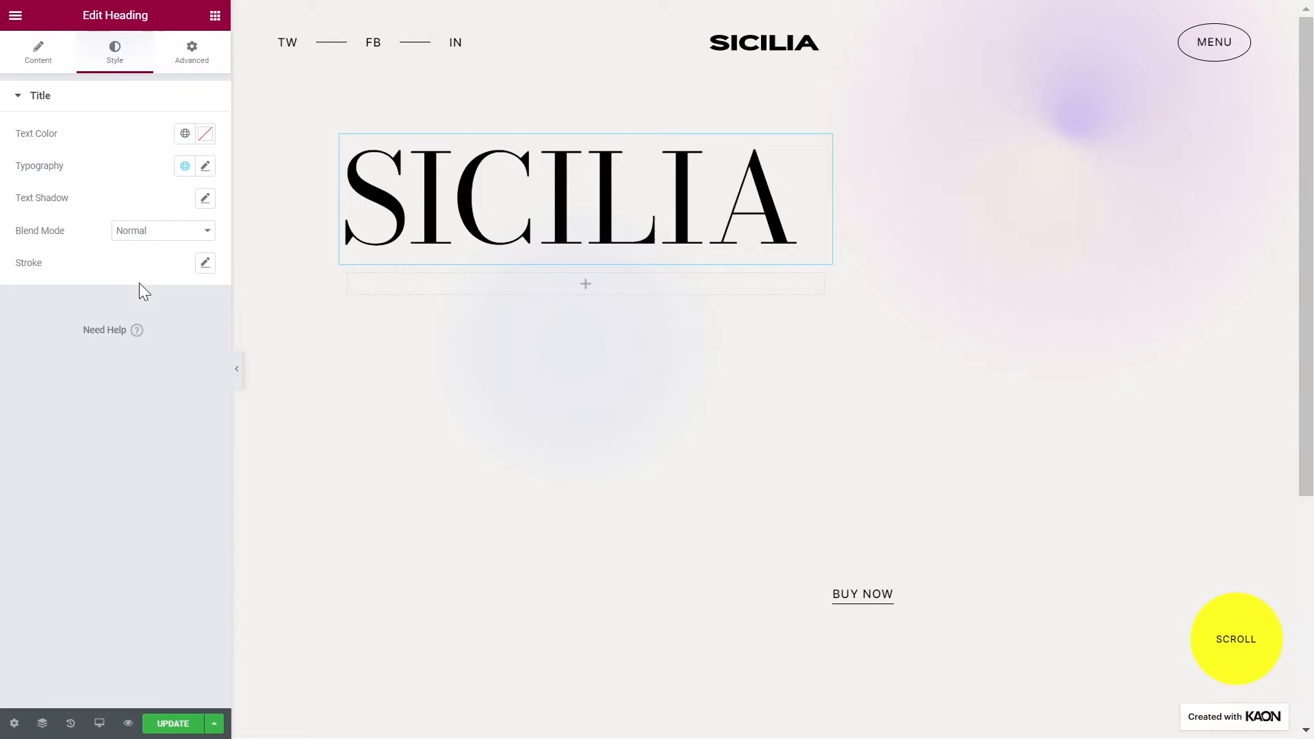
Step: Find the Animated Heading widget and place it in the lower inner section below SICILIA
left_click(213, 19)
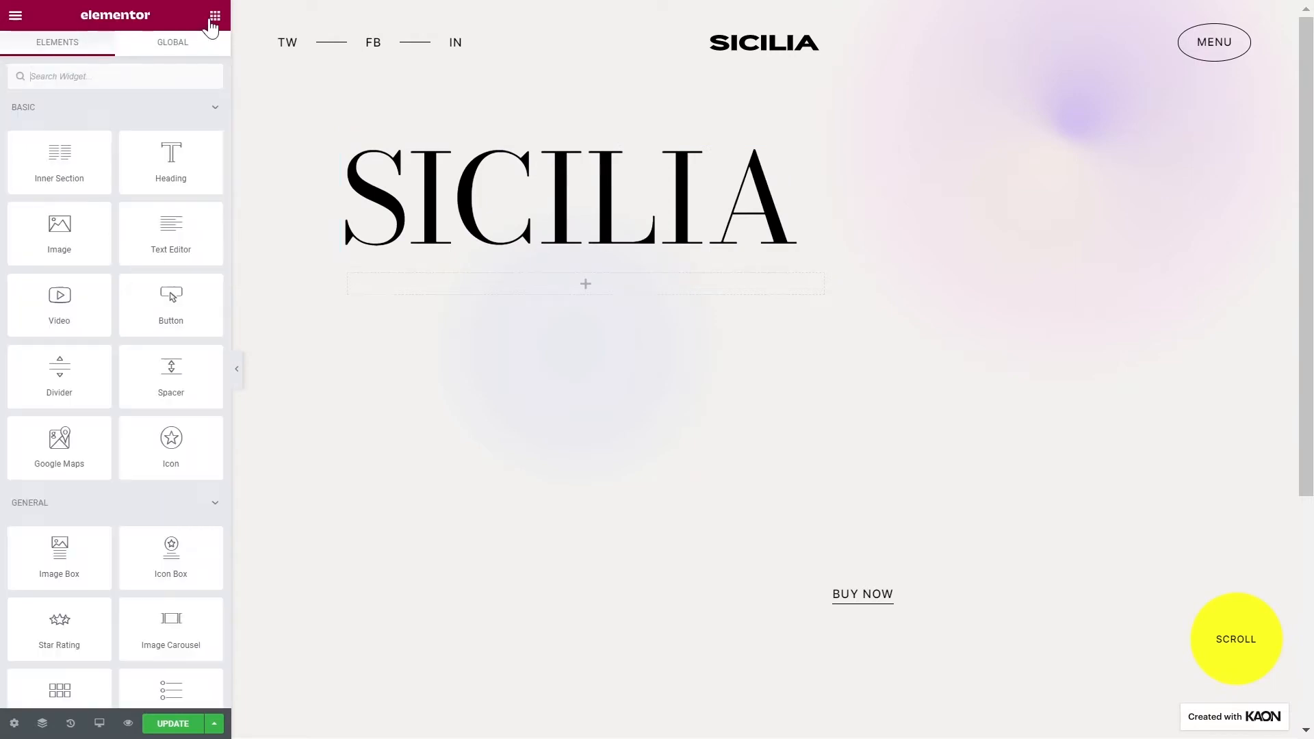
type("ANIM")
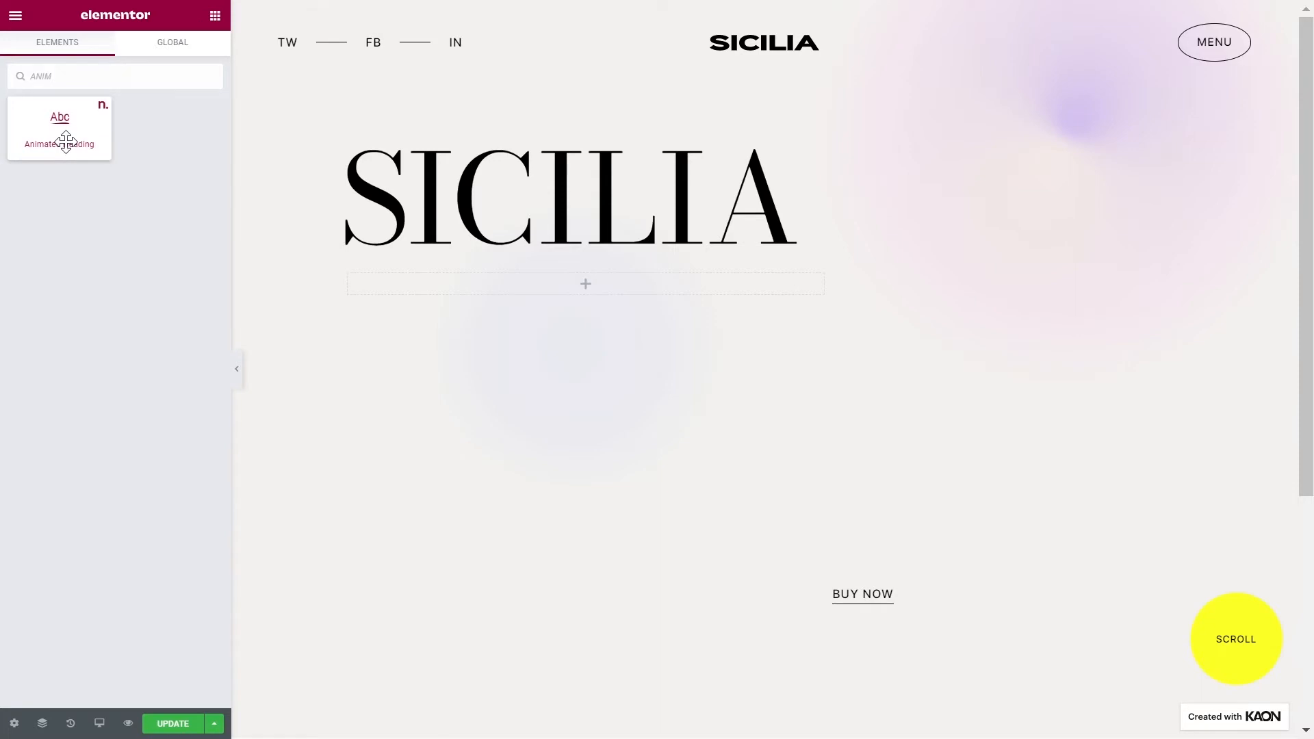
left_click_drag(58, 130, 400, 295)
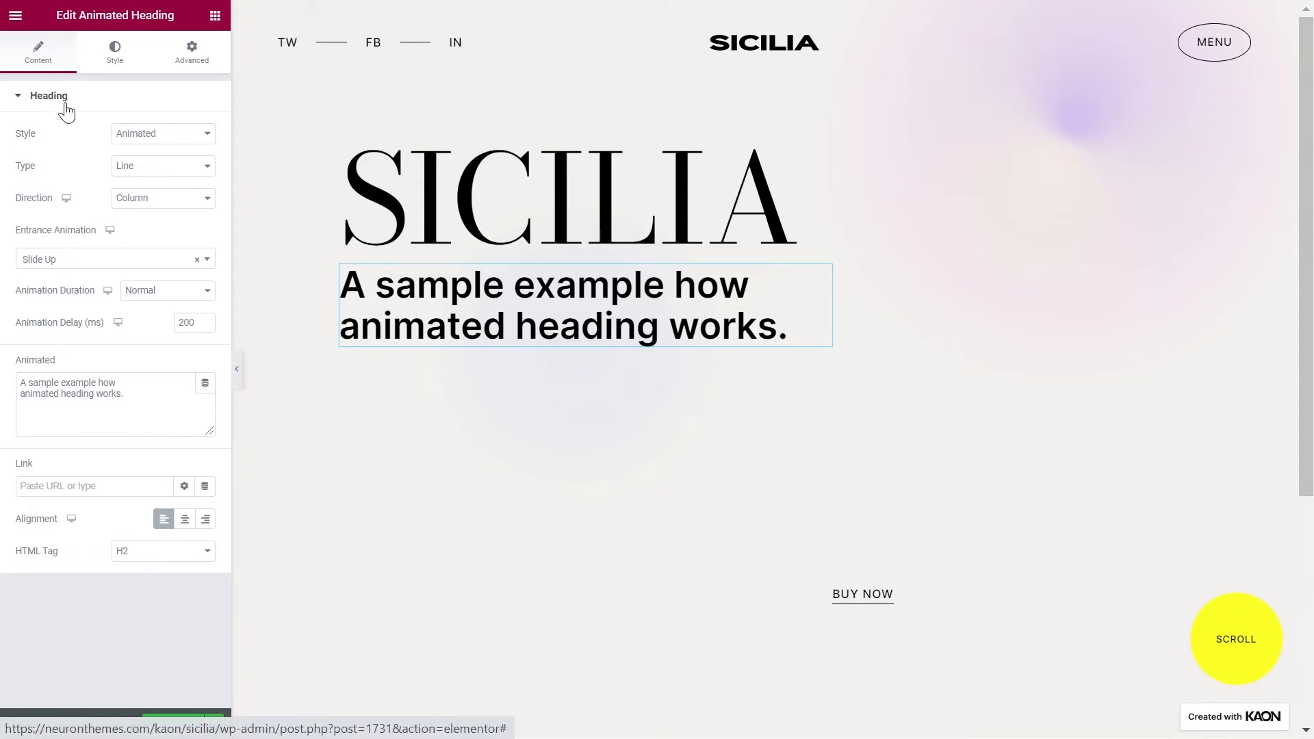
Step: Try the Rotating and Highlighted styles on the animated heading, including Rotating with the Slide Down animation
left_click(146, 141)
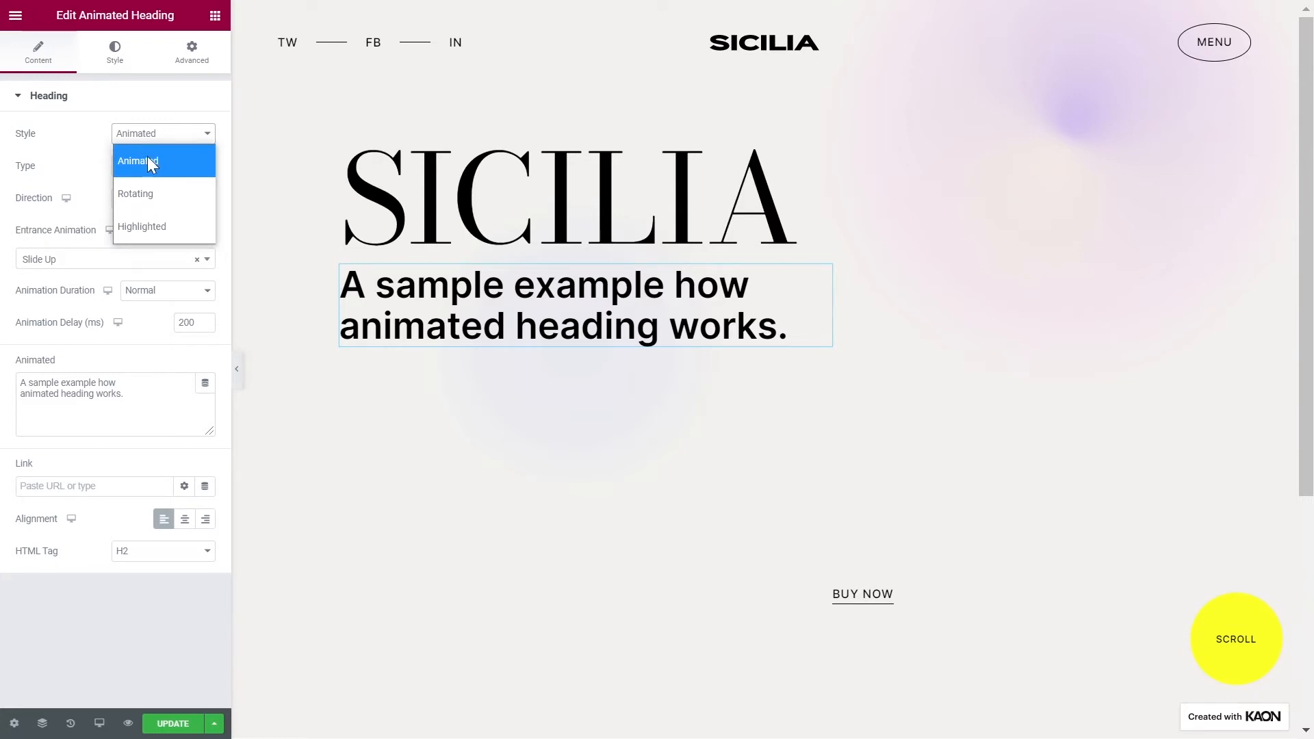
left_click(148, 193)
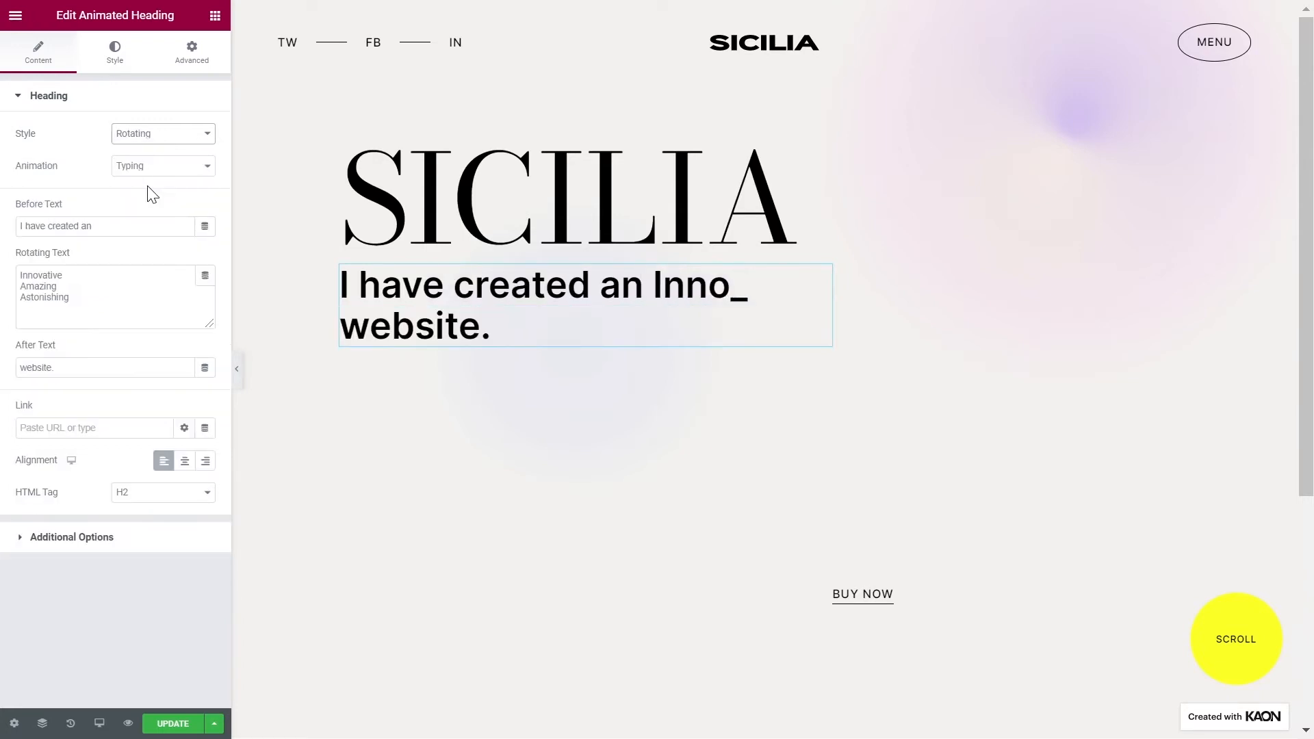
left_click(152, 140)
left_click(152, 223)
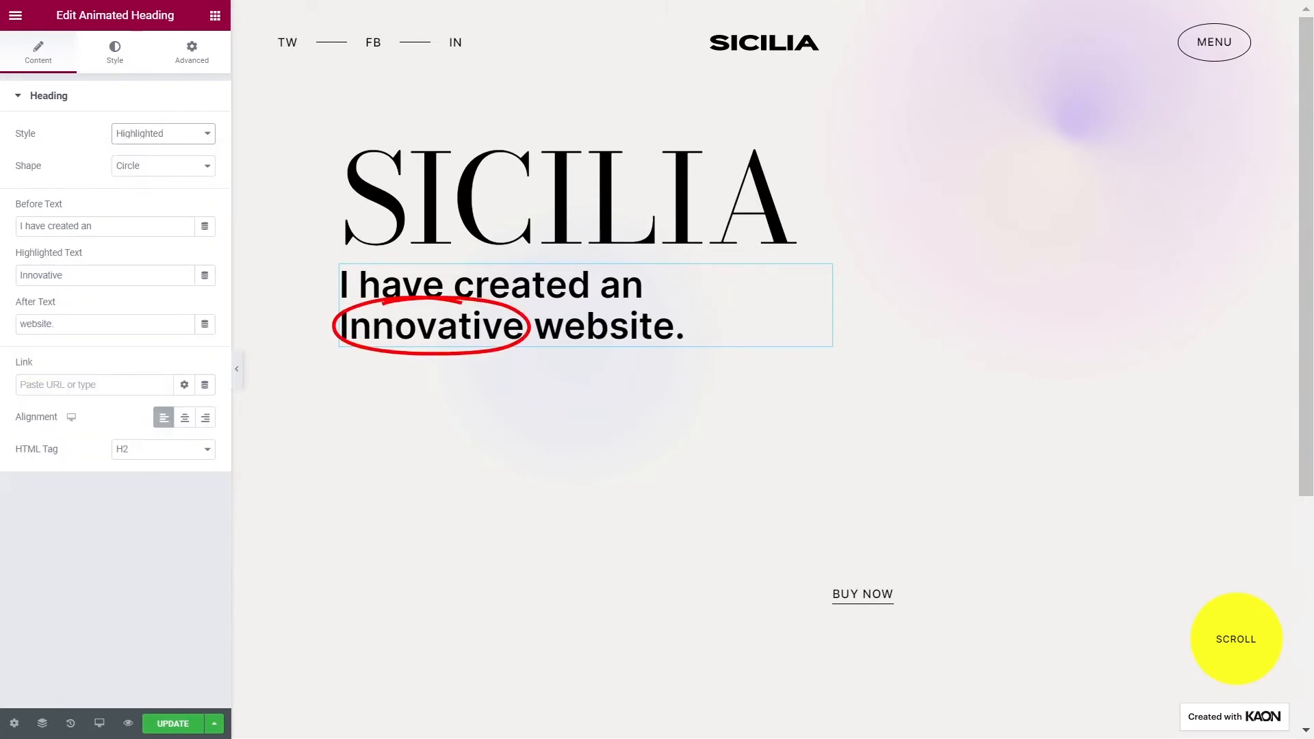
left_click(159, 141)
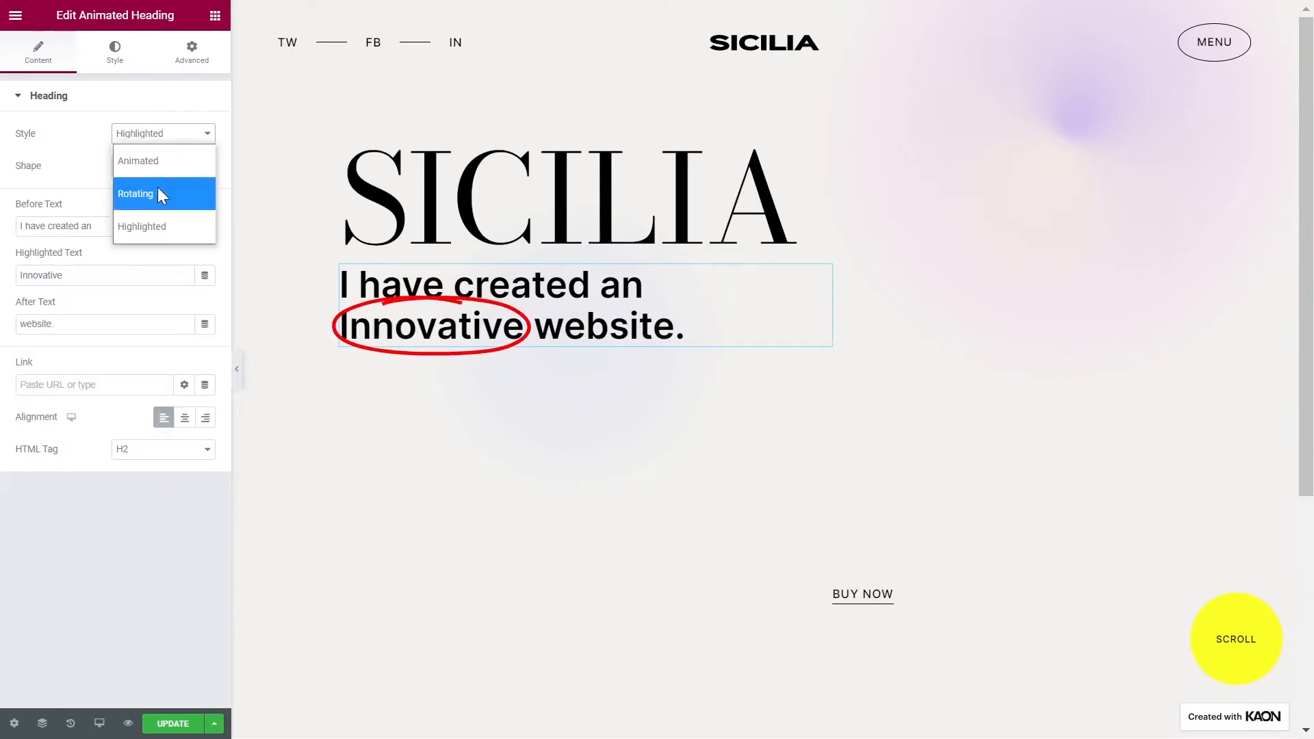
left_click(157, 189)
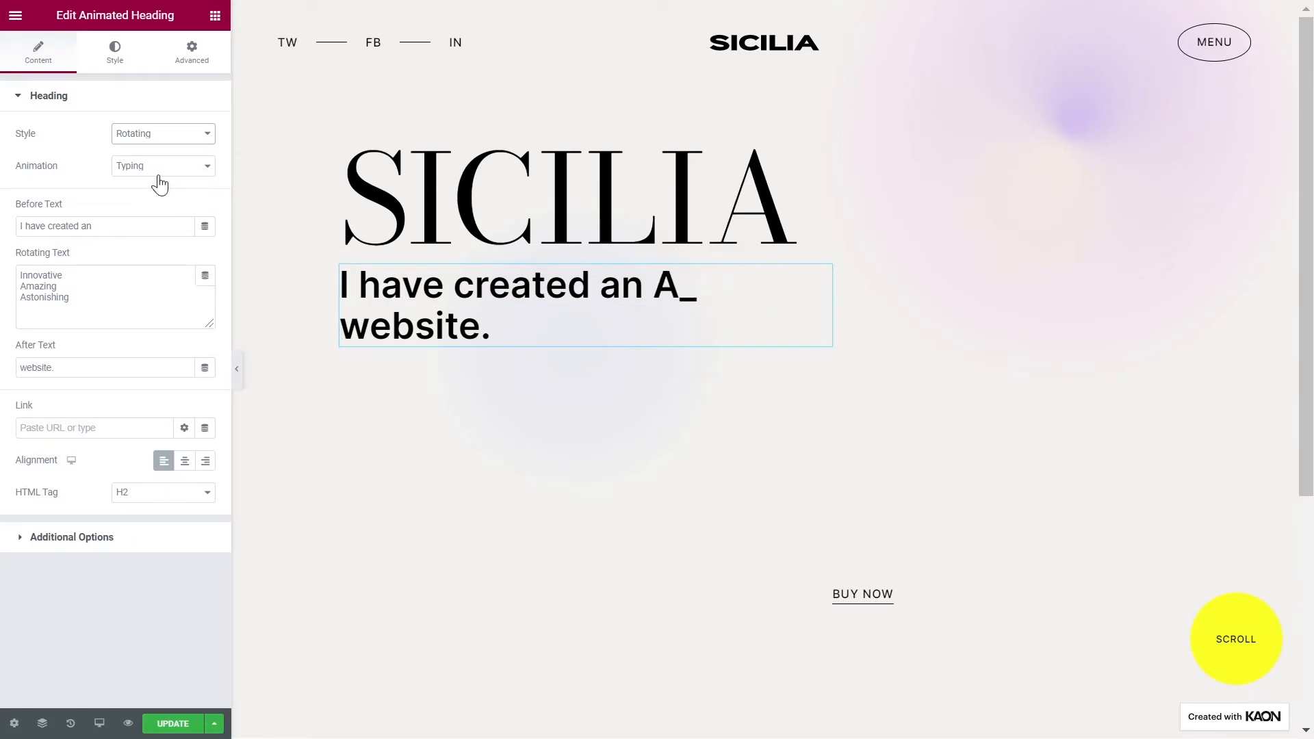
left_click(162, 166)
left_click(153, 228)
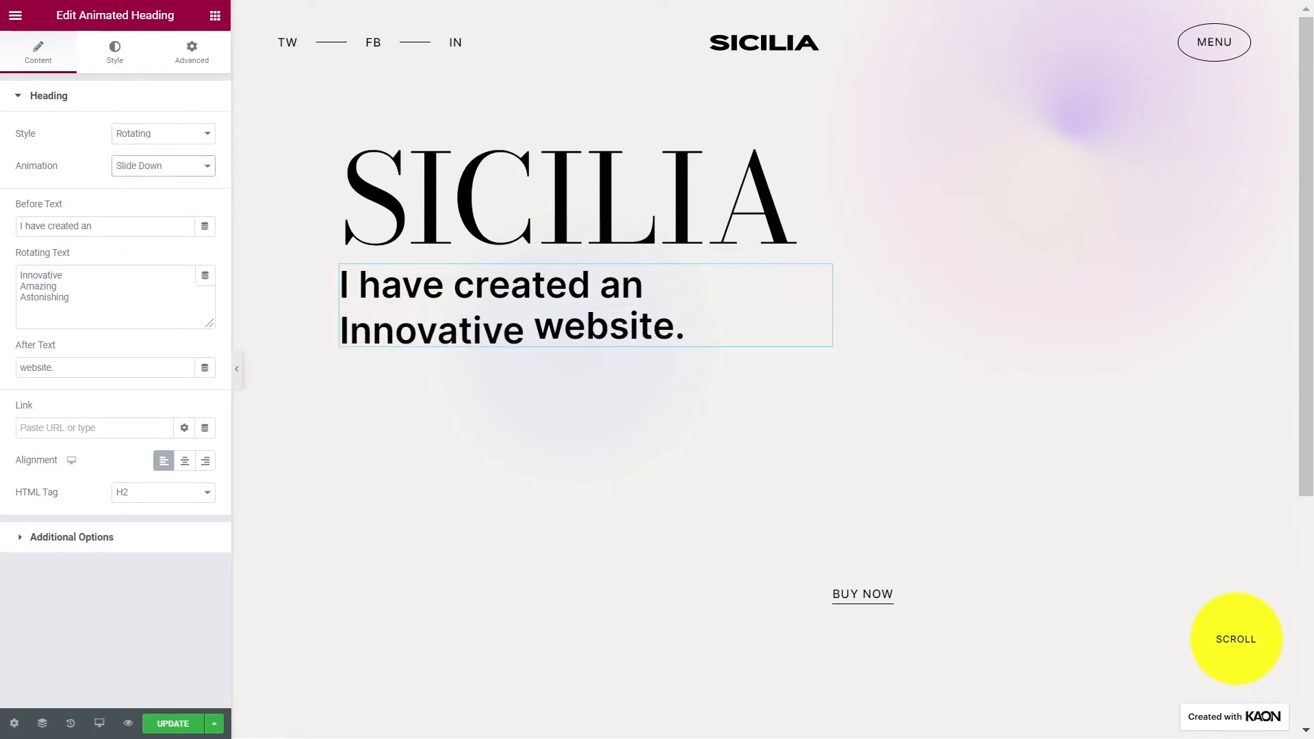
Step: Set the animated heading's style to Highlighted
left_click(161, 137)
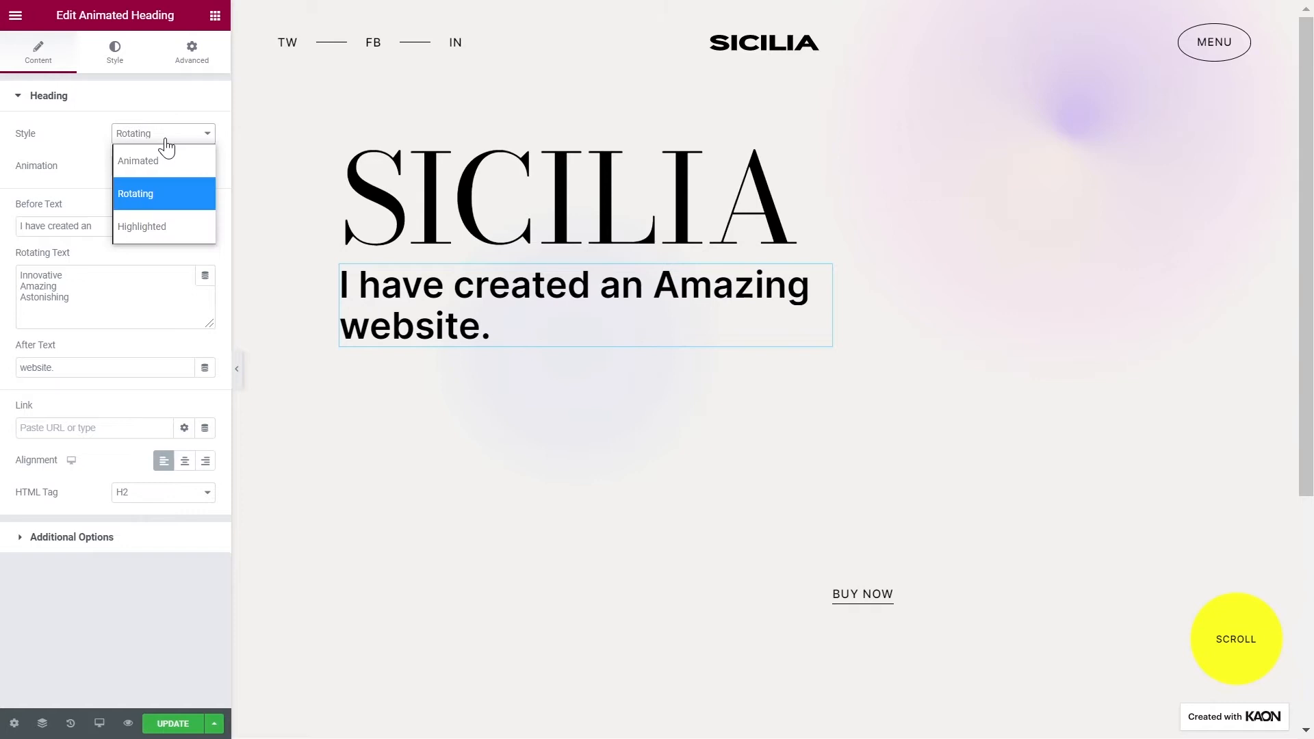
left_click(161, 219)
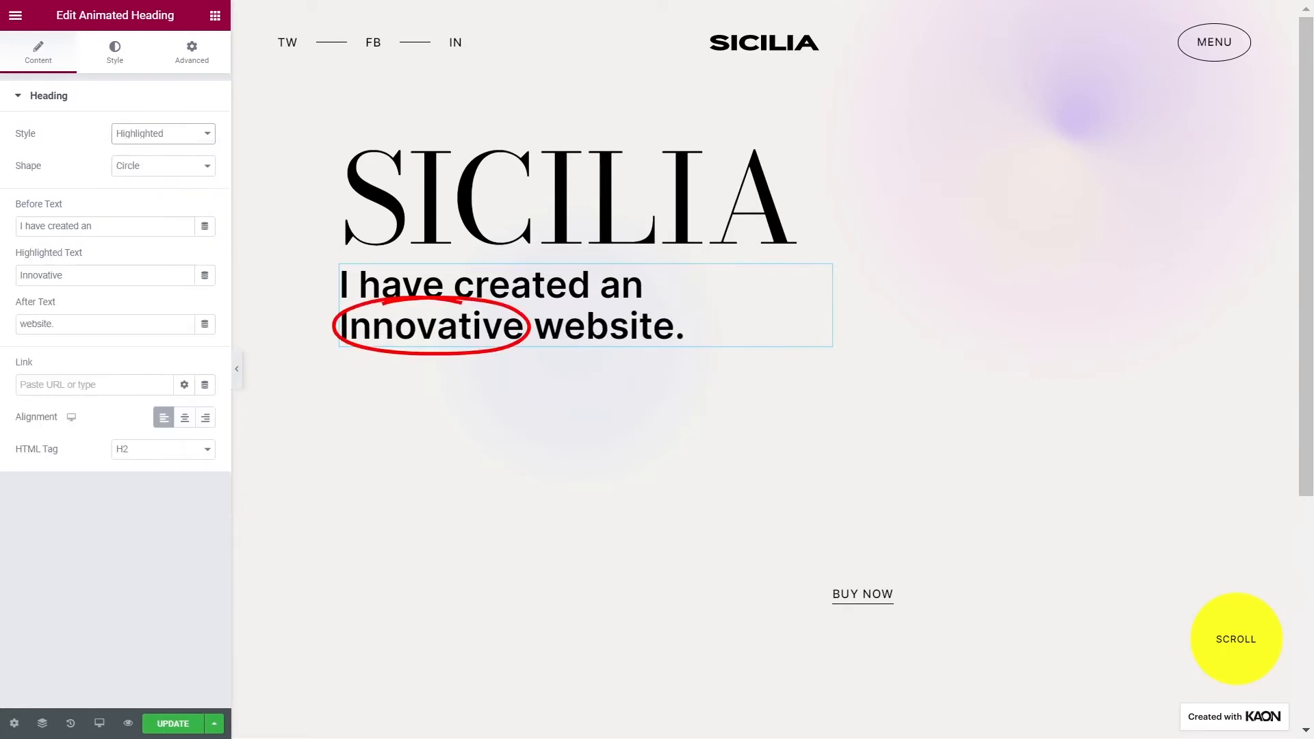
Step: Try the Curly, Underline, Underline Zigzag and Strikethrough highlight shapes, and return the shape to Circle
left_click(162, 169)
left_click(157, 228)
left_click(158, 172)
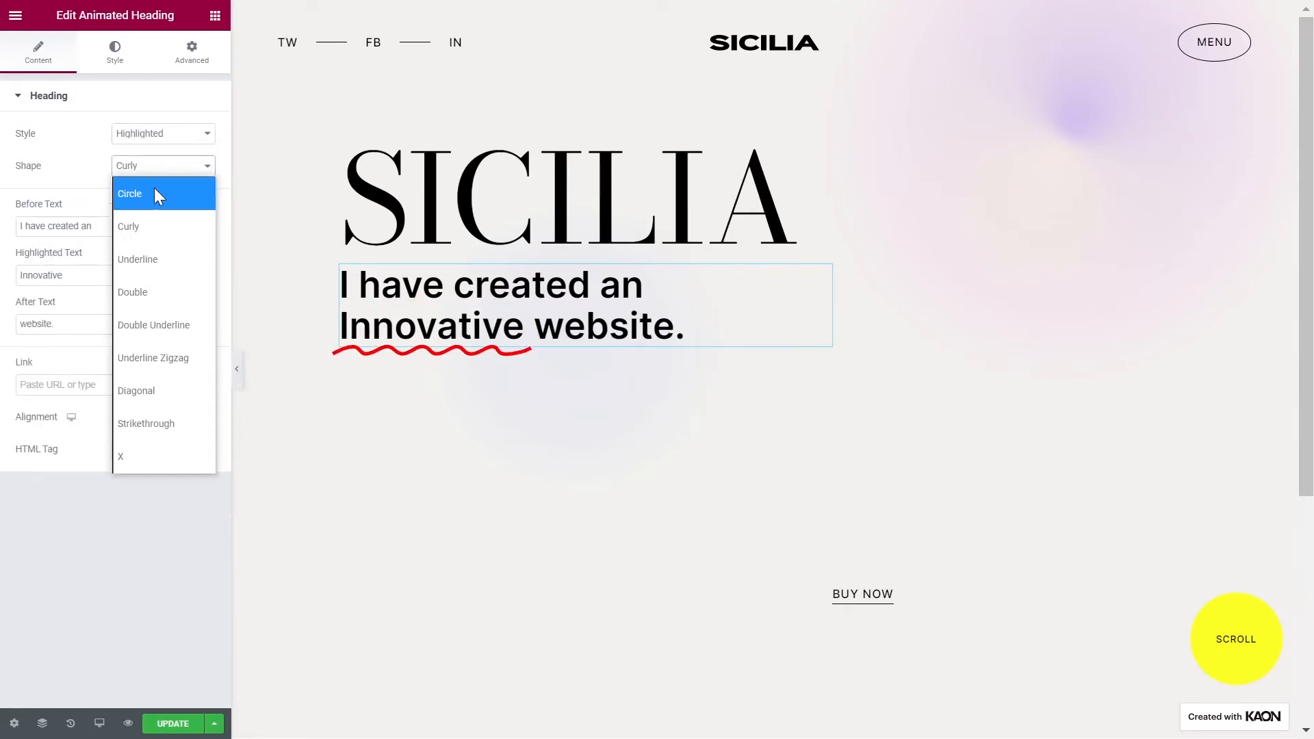
left_click(147, 257)
left_click(156, 171)
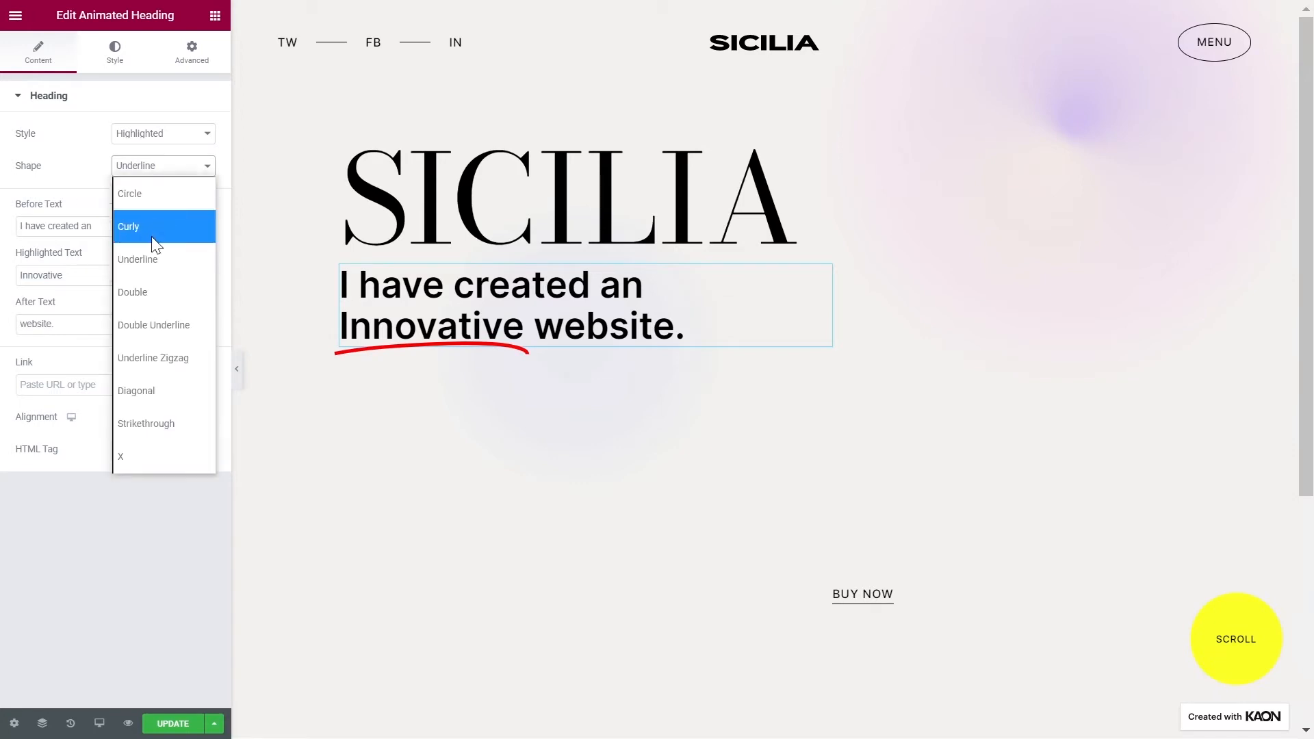
left_click(158, 354)
left_click(160, 171)
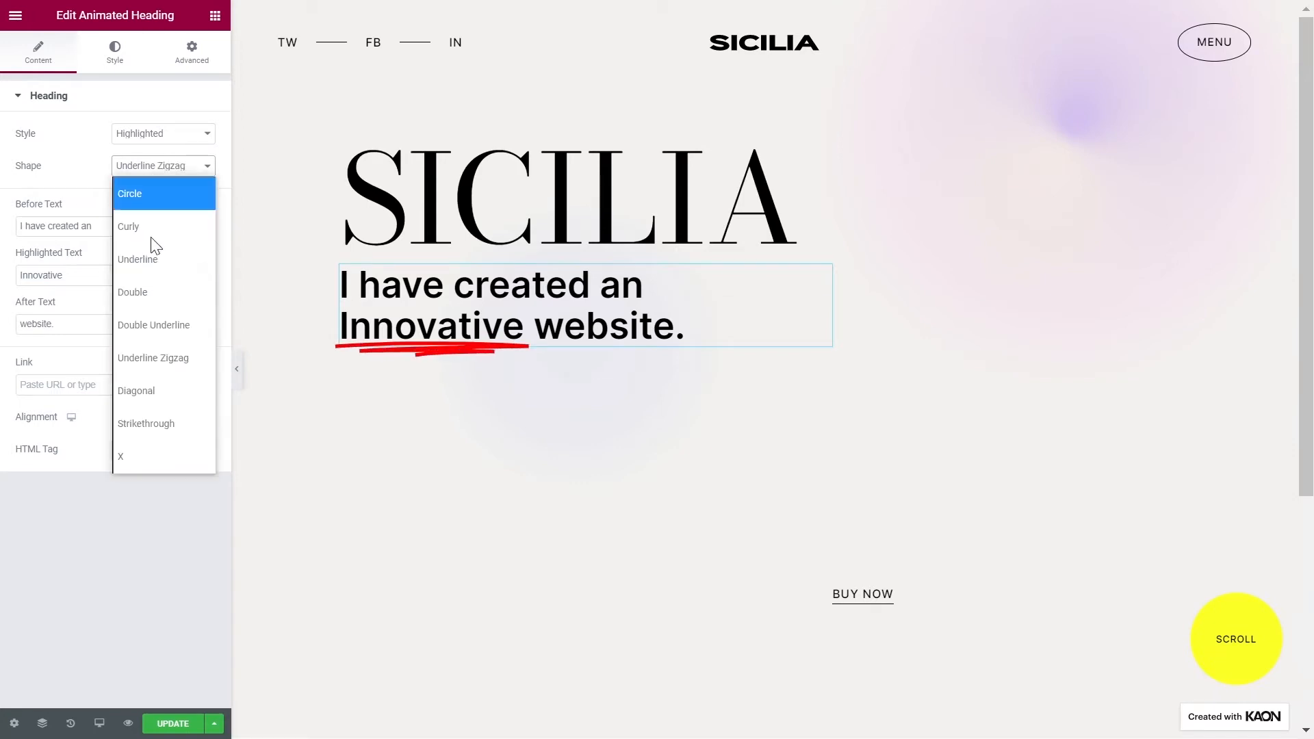
left_click(137, 420)
left_click(159, 169)
left_click(154, 193)
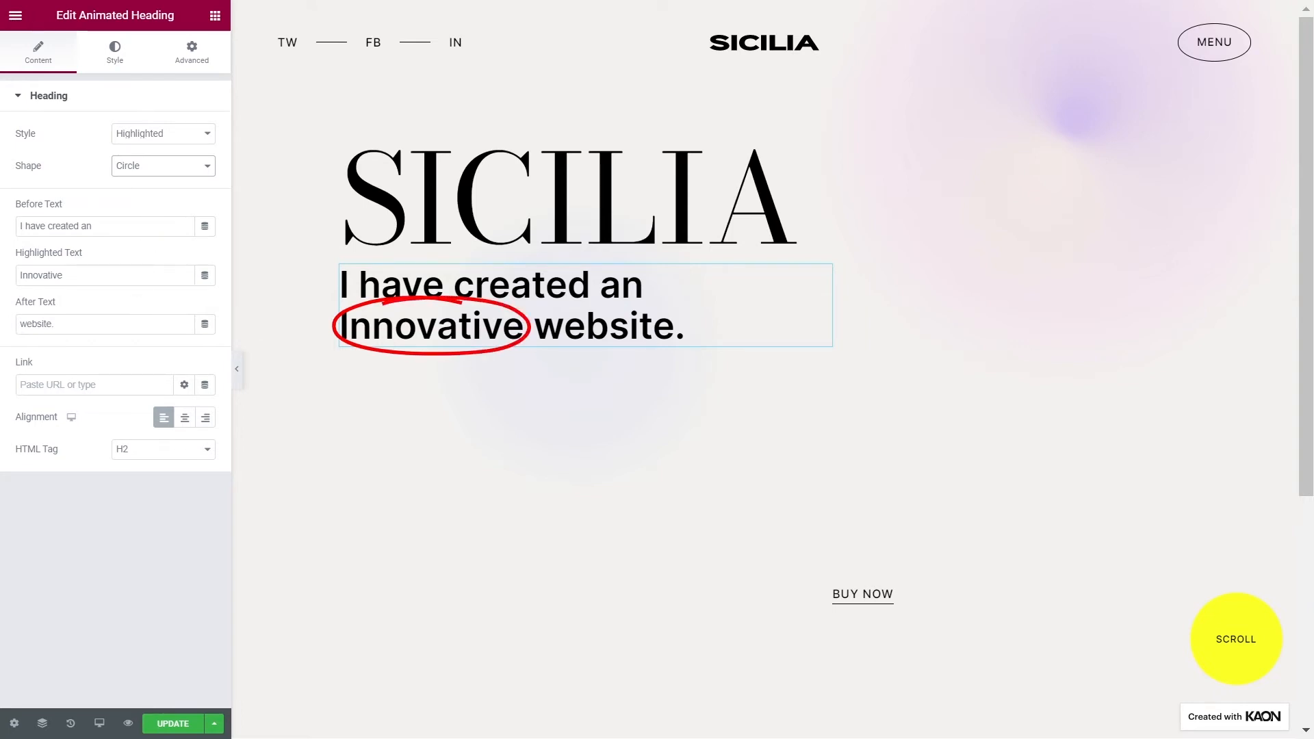
Step: Clear the animated heading's before and after texts and set its highlighted text to "HALE"
triple_click(89, 227)
key("BackSpace")
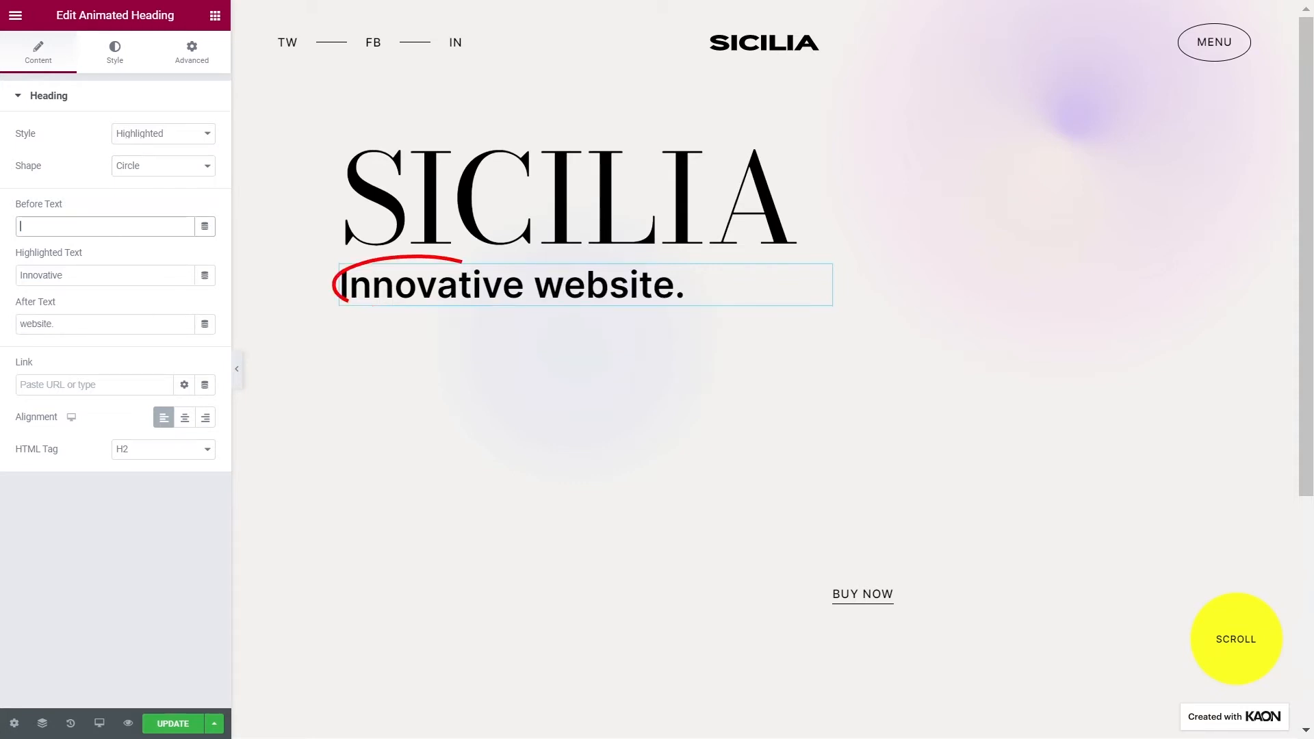
triple_click(120, 325)
key("BackSpace")
left_click(102, 275)
double_click(103, 275)
type("HALE")
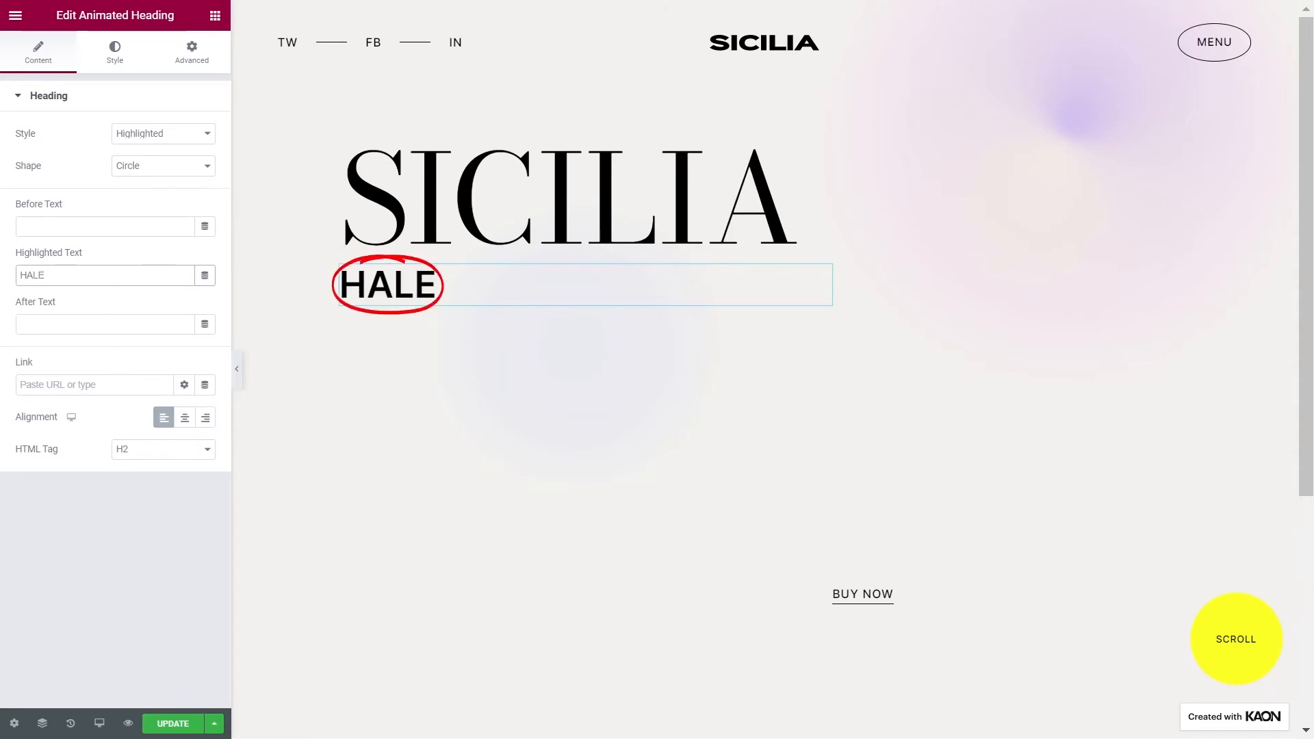
Step: Try center and right alignment on the HALE heading, and return it to left alignment
left_click(184, 419)
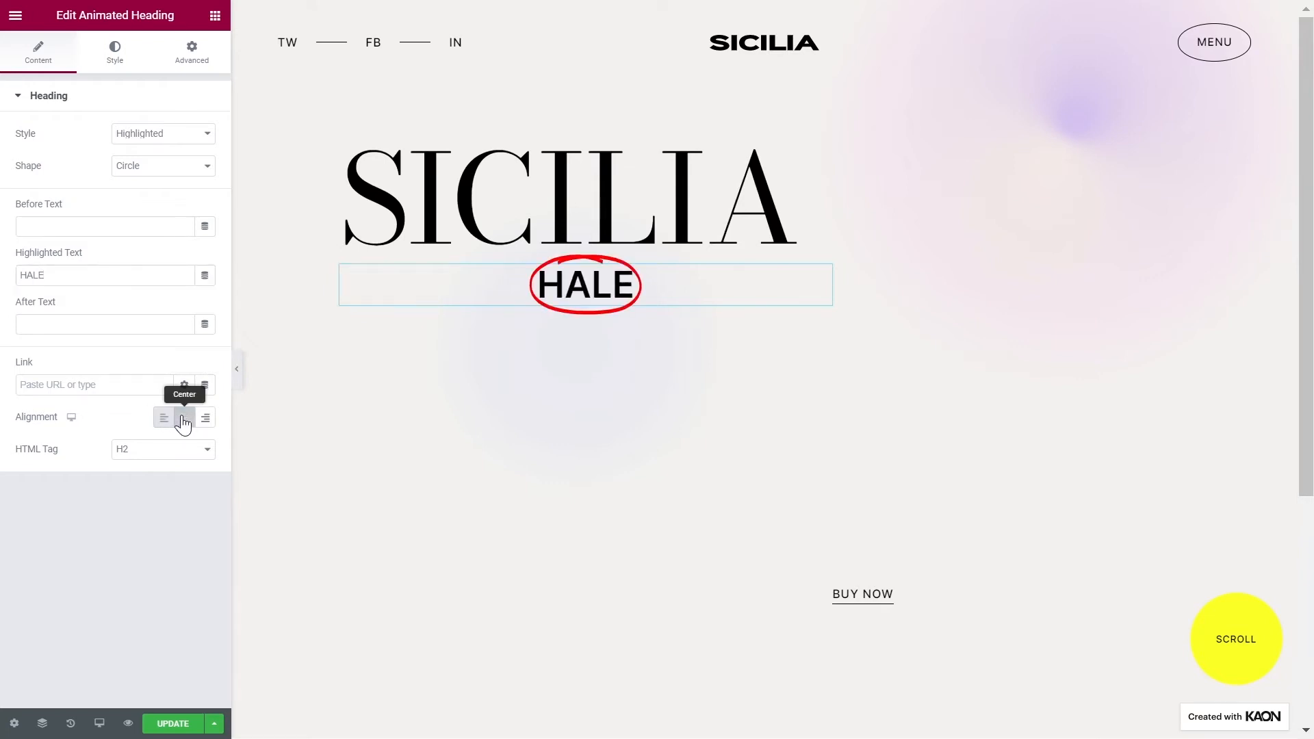
left_click(205, 419)
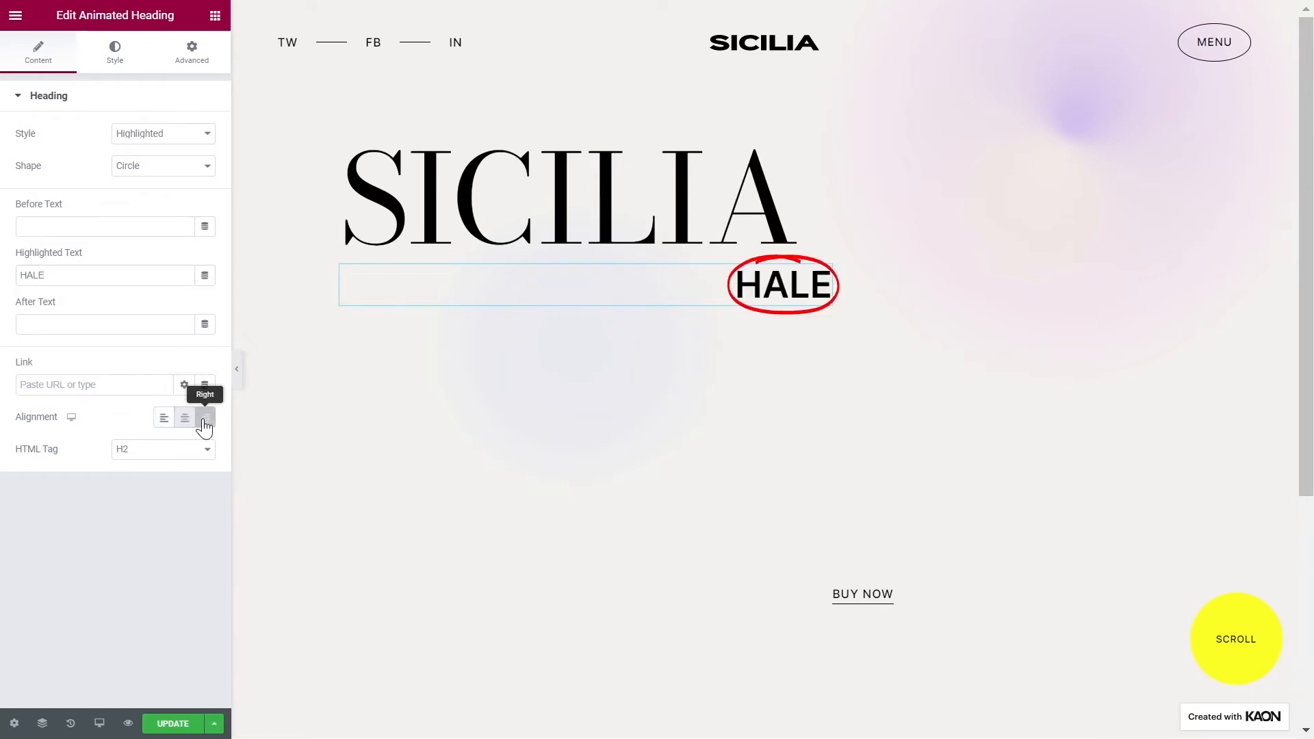
left_click(164, 420)
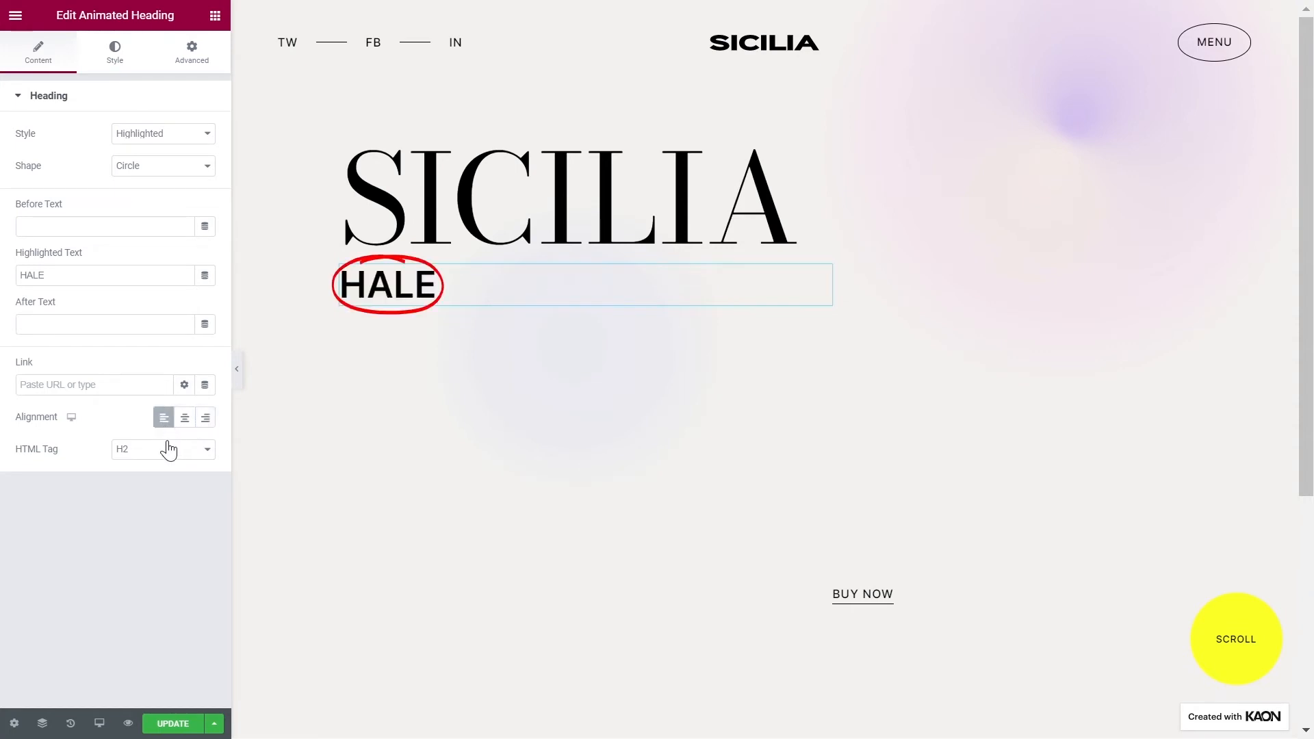
left_click(168, 450)
left_click(169, 457)
Step: Set the HALE heading's general text color to black
left_click(114, 72)
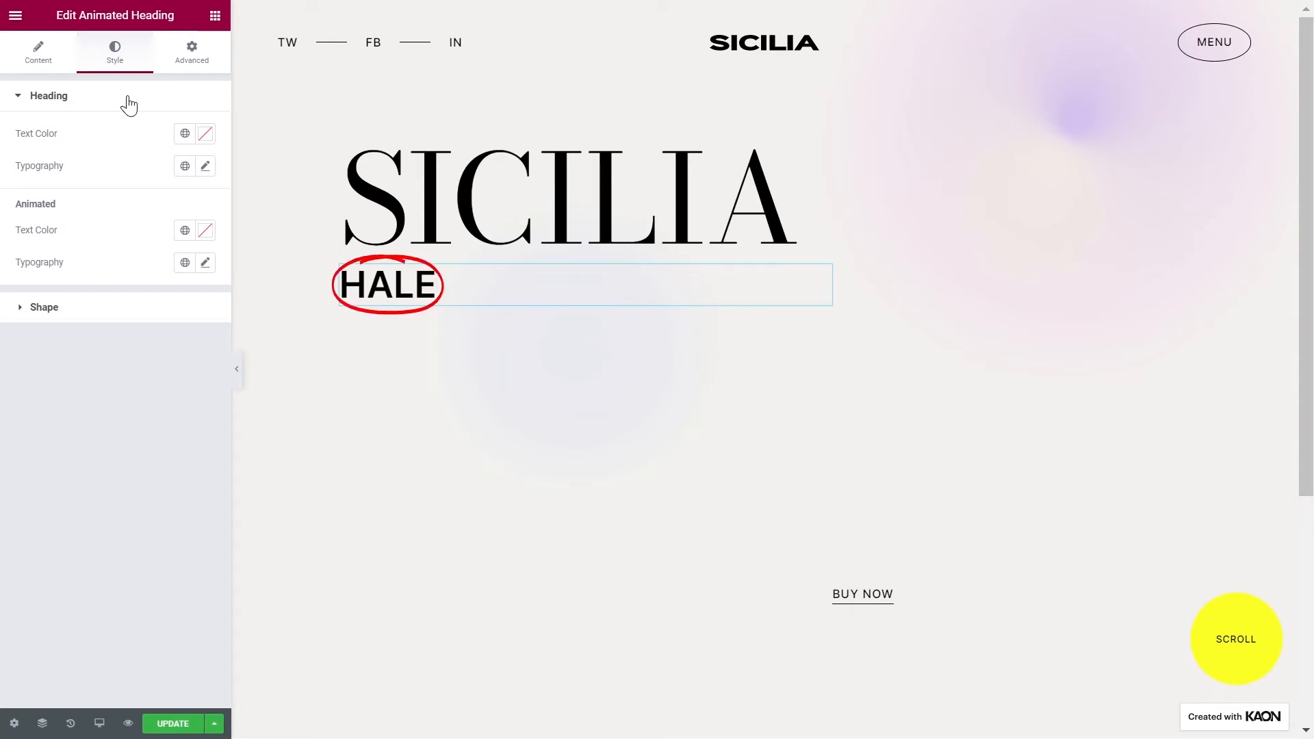
left_click(204, 134)
left_click(162, 212)
left_click(48, 273)
mouse_move(71, 293)
left_mouse_down()
mouse_move(143, 258)
mouse_move(41, 315)
left_mouse_up()
left_click(137, 131)
Step: Apply one of the very large global fonts near the end of the list to the HALE heading's animated text
left_click(185, 262)
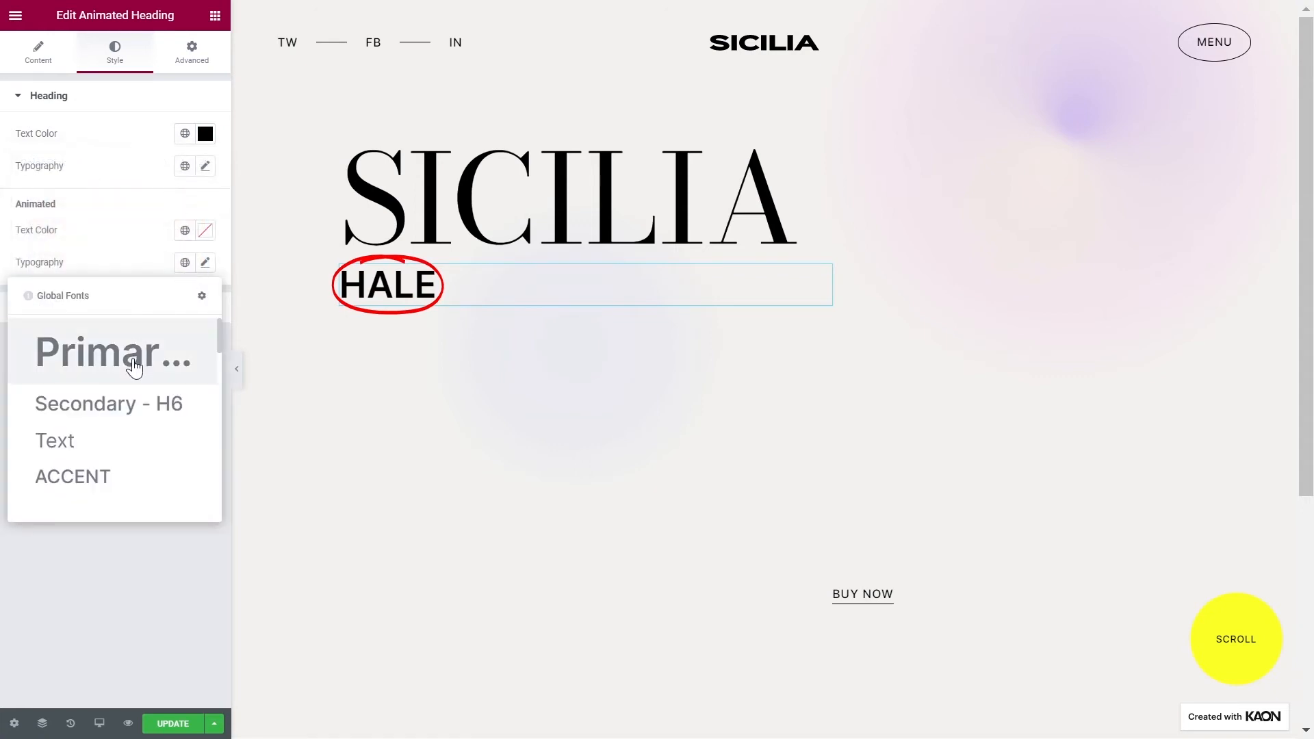
scroll(133, 369, "down", 3)
scroll(137, 370, "down", 5)
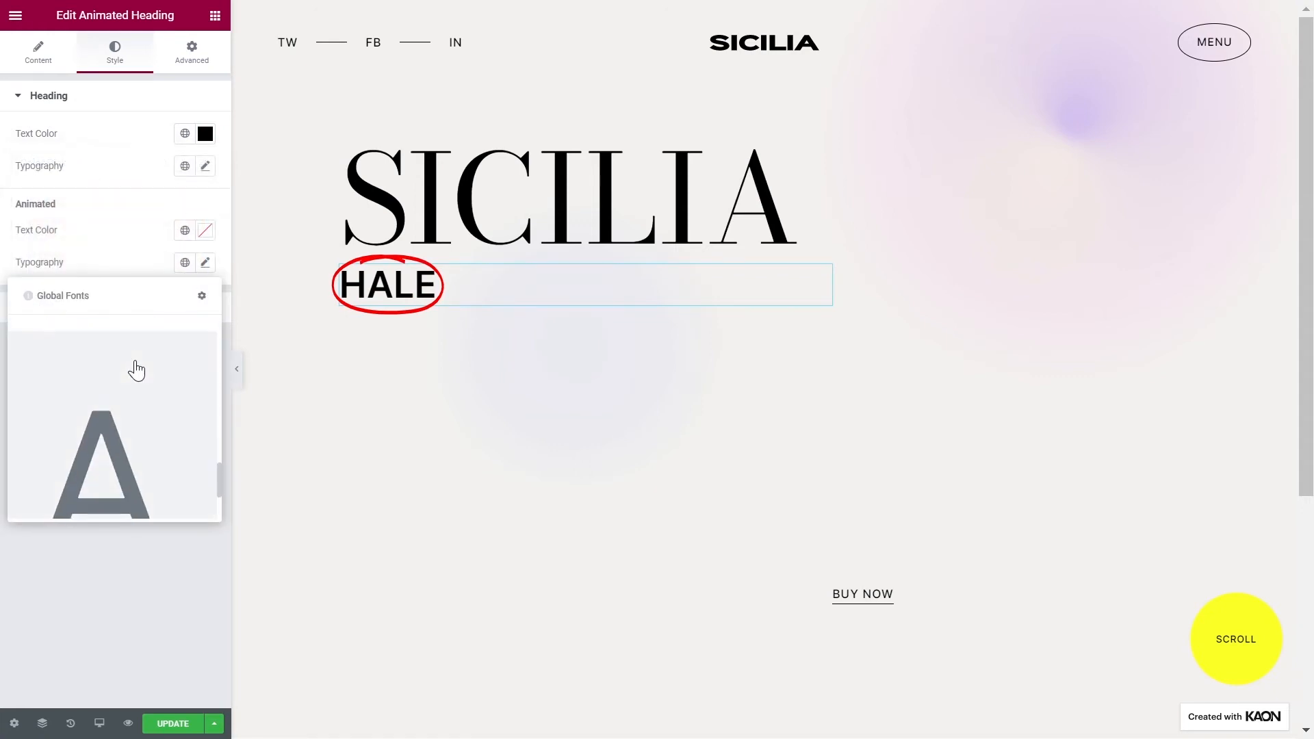
left_click(137, 375)
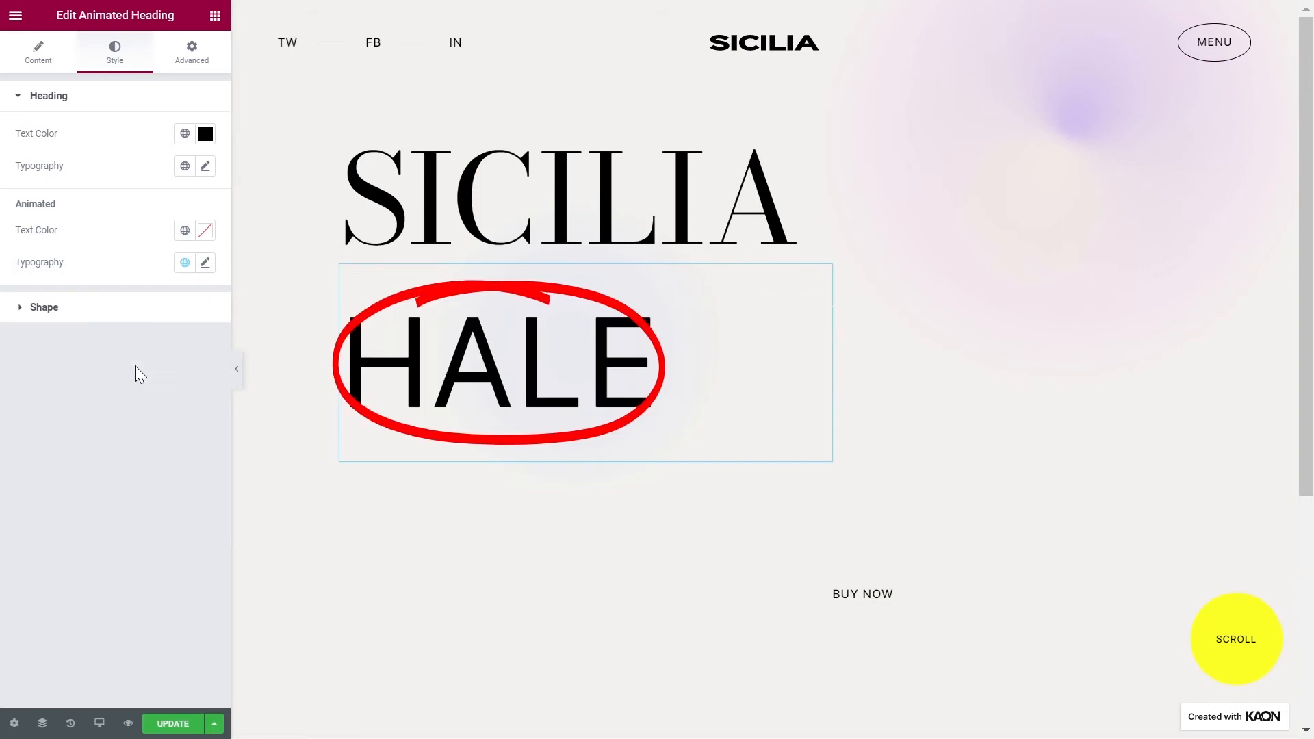
Step: Set the color of the circle shape around HALE to black, #000000
left_click(138, 317)
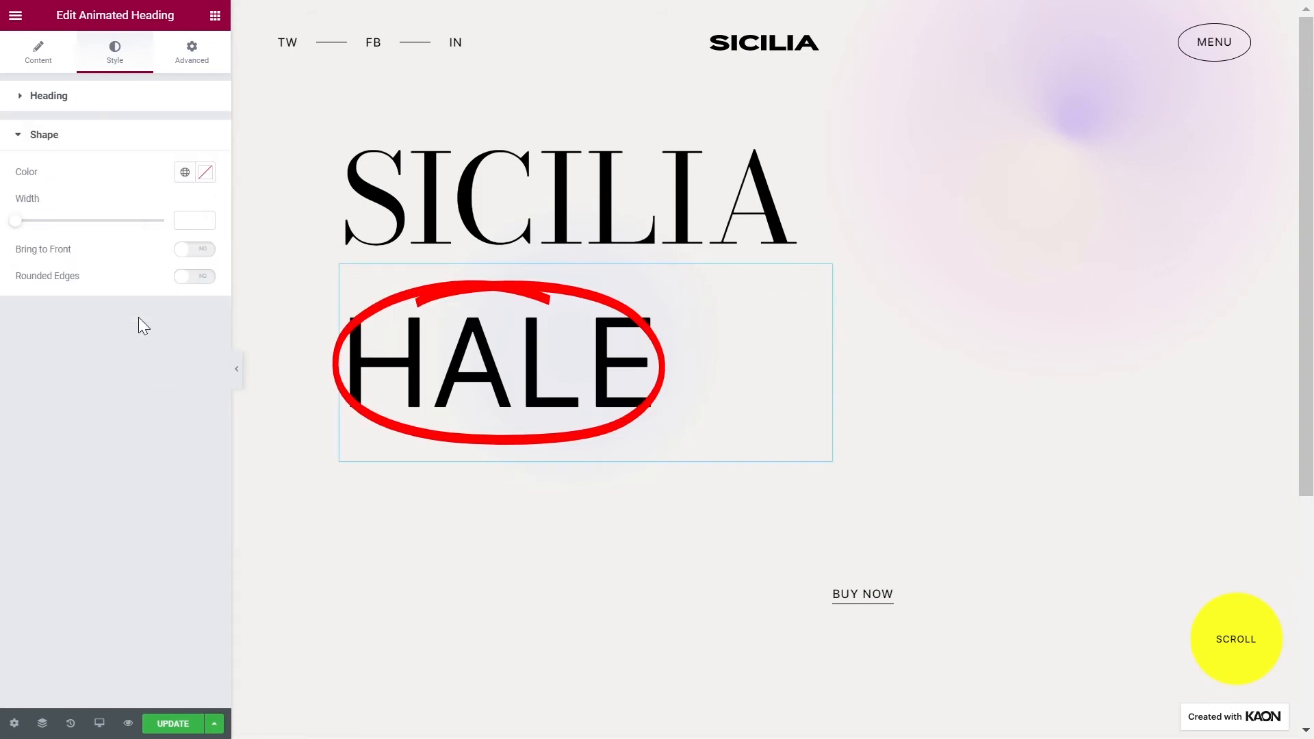
left_click(204, 176)
left_click_drag(146, 293, 8, 371)
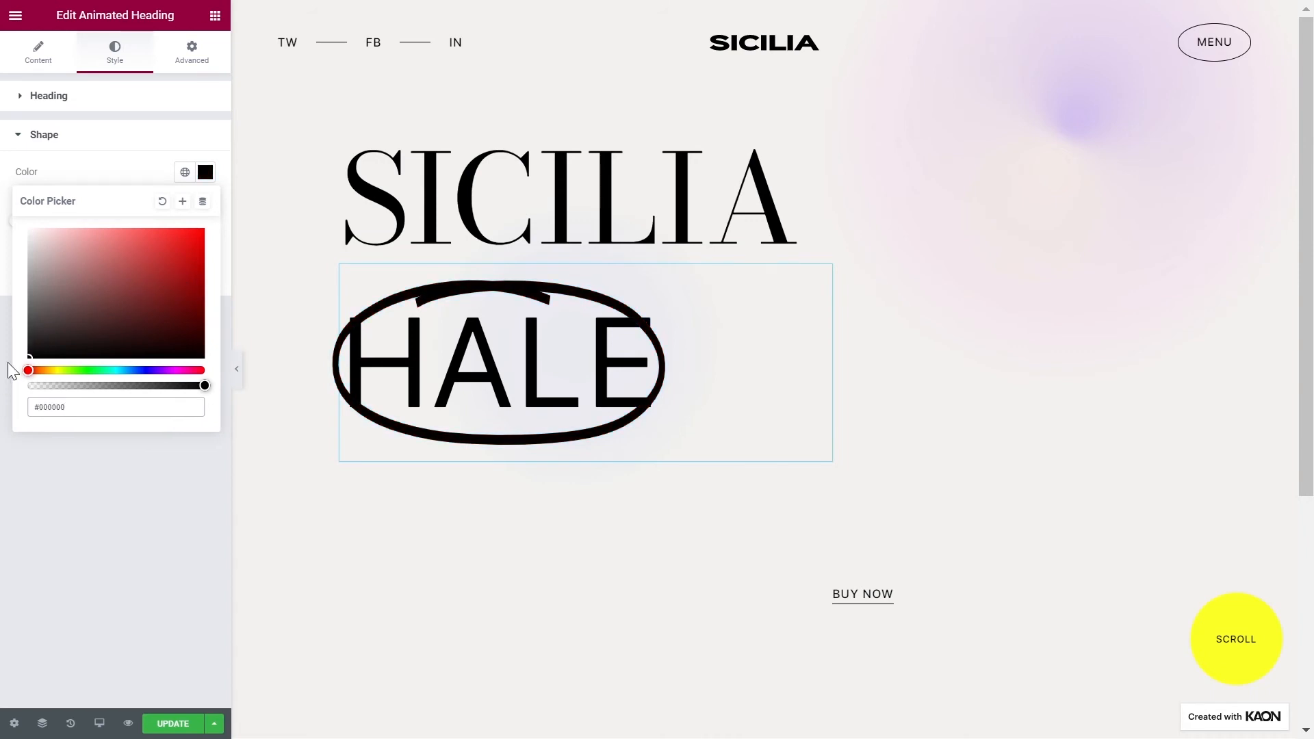
Step: Set the width of the circle shape around HALE to 1 and toggle its Bring to Front option
left_click(118, 175)
left_click(186, 219)
type("1")
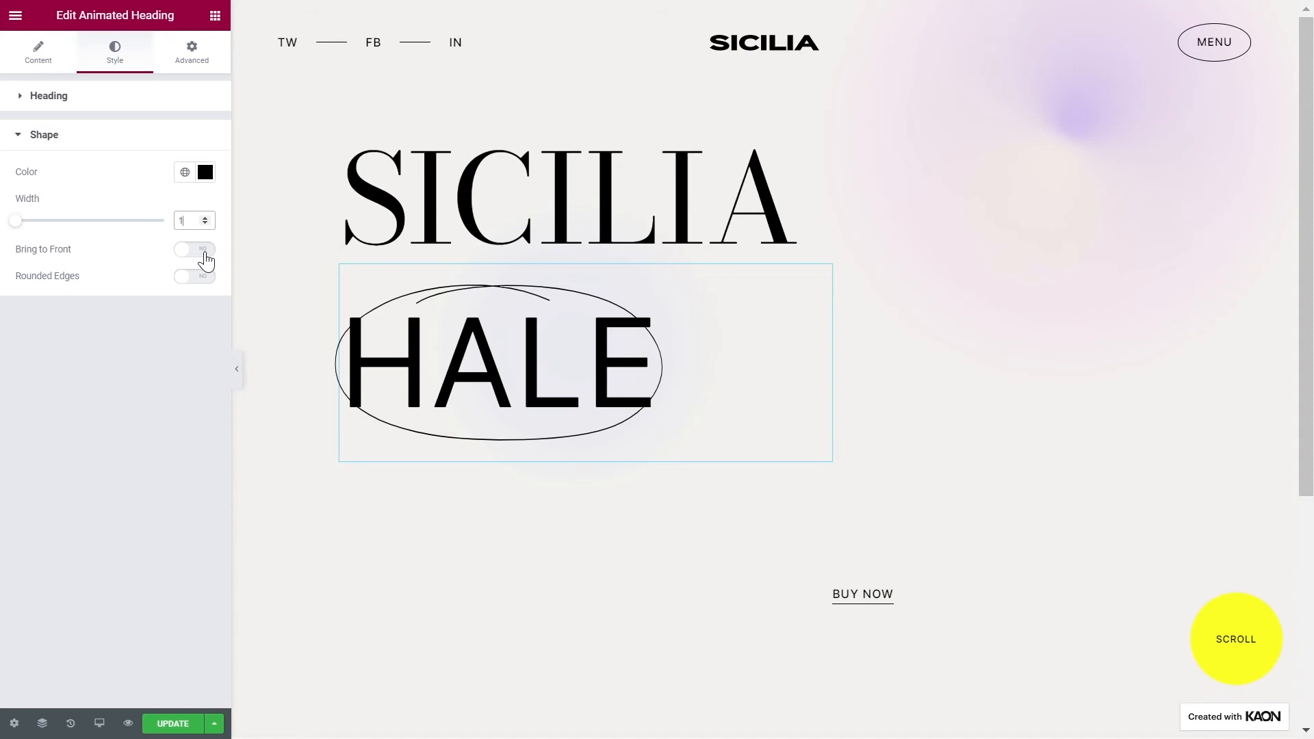
left_click(205, 253)
Step: Give the HALE heading unlinked padding in REM: 2 top, 0 right, 2 bottom and 1 left
left_click(213, 61)
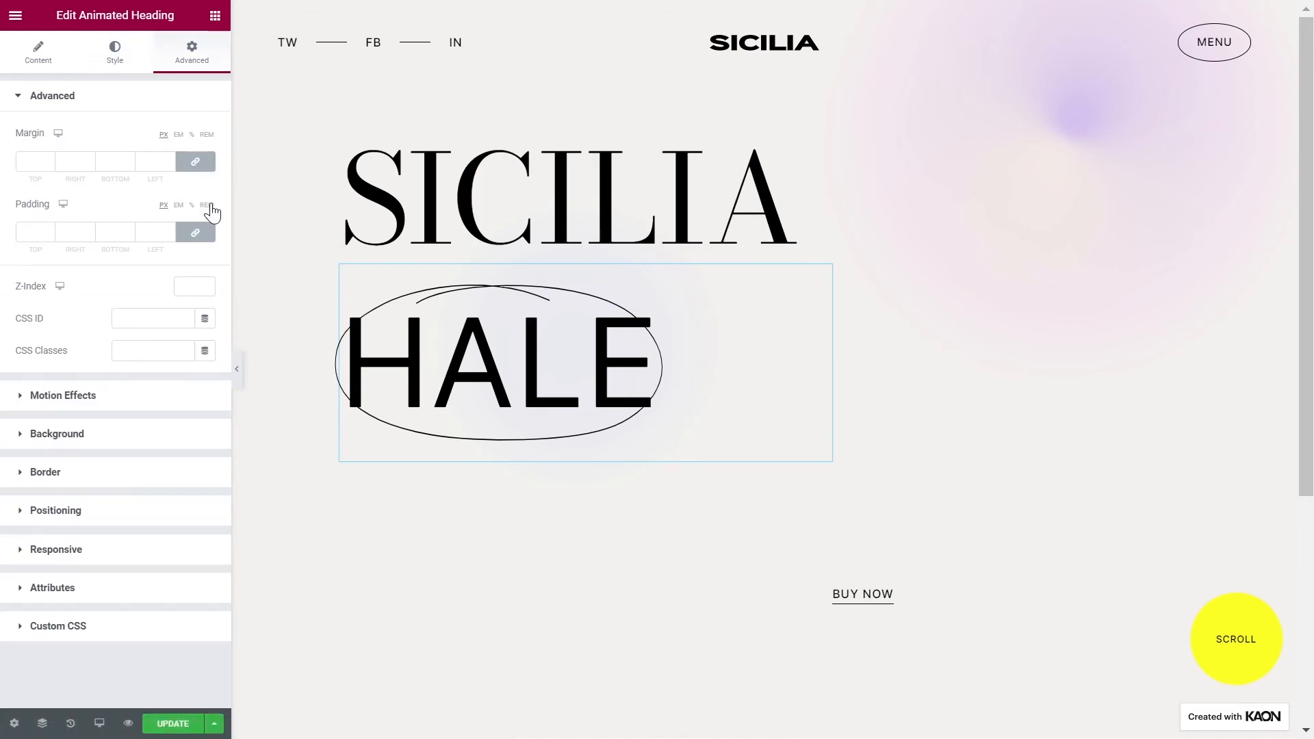
left_click(196, 232)
type("2")
key("Tab")
key("Tab")
type("2")
key("Tab")
type("1")
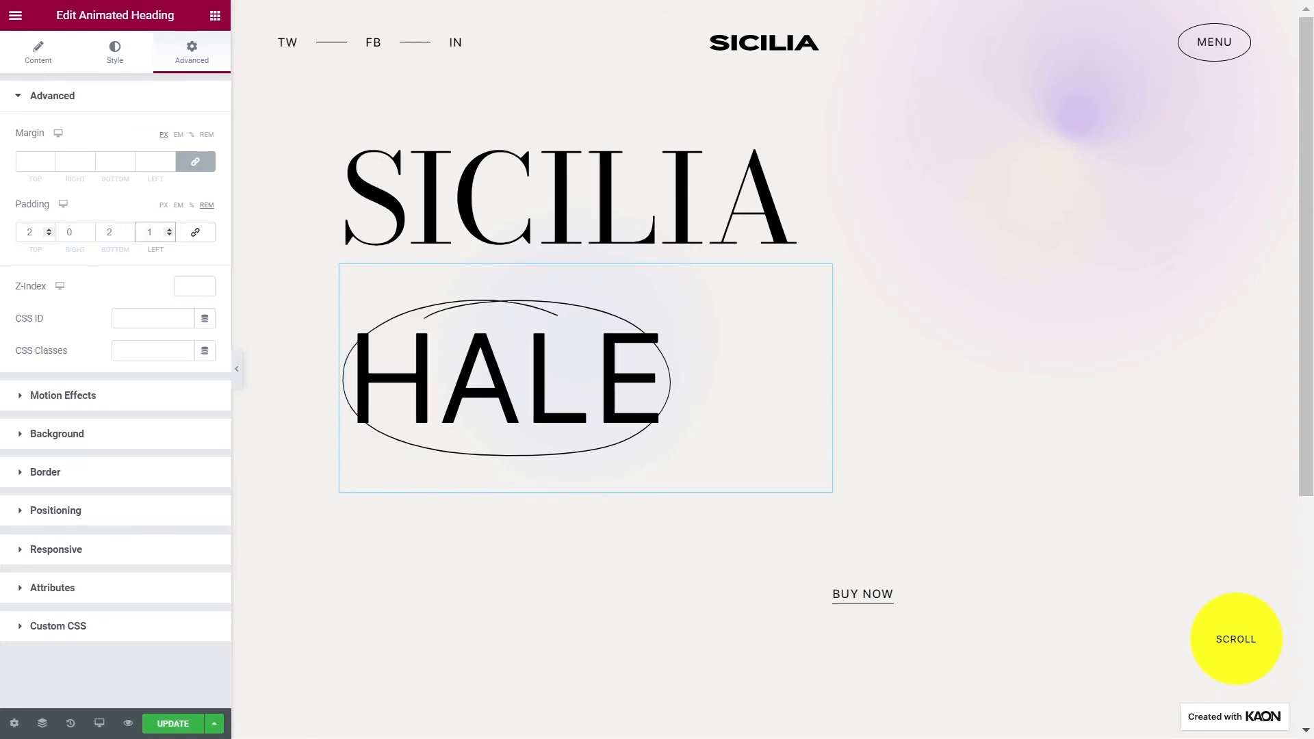
Step: Find the Animated Heading widget and add one directly above the BUY NOW link
left_click(214, 17)
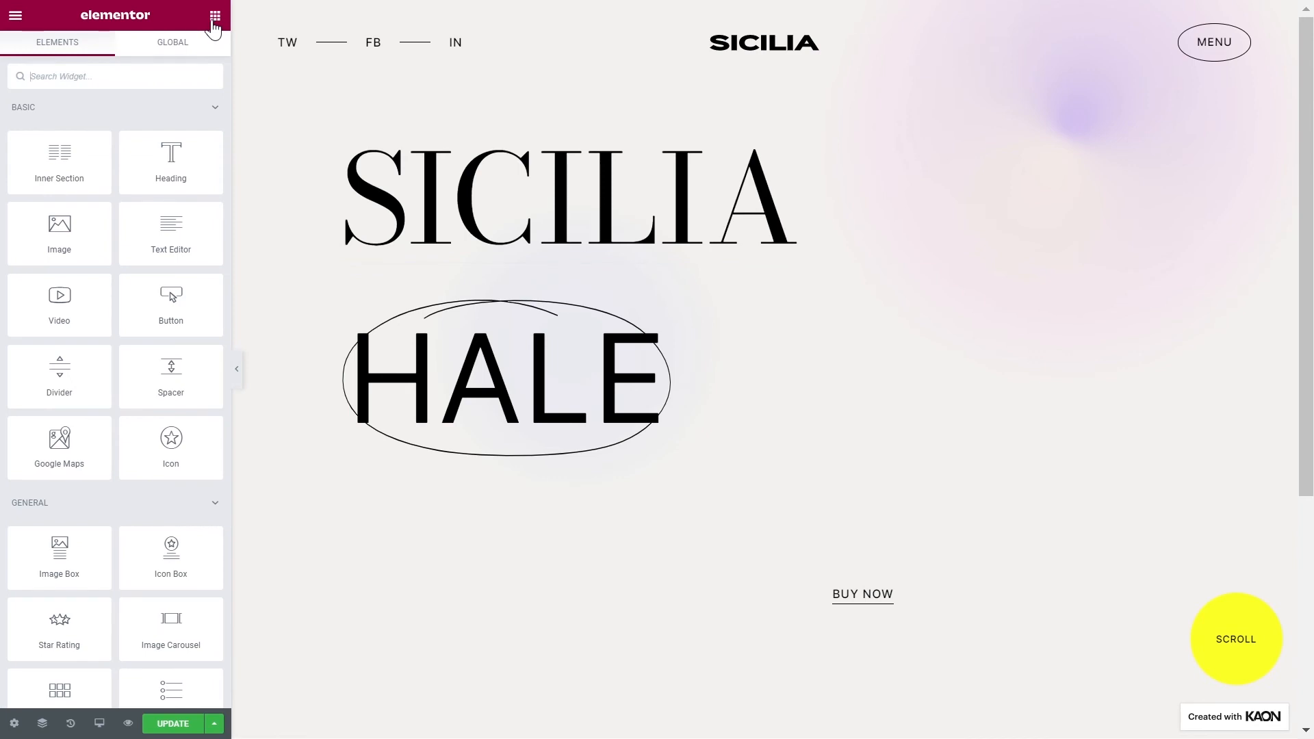
type("ani")
left_click_drag(60, 128, 938, 557)
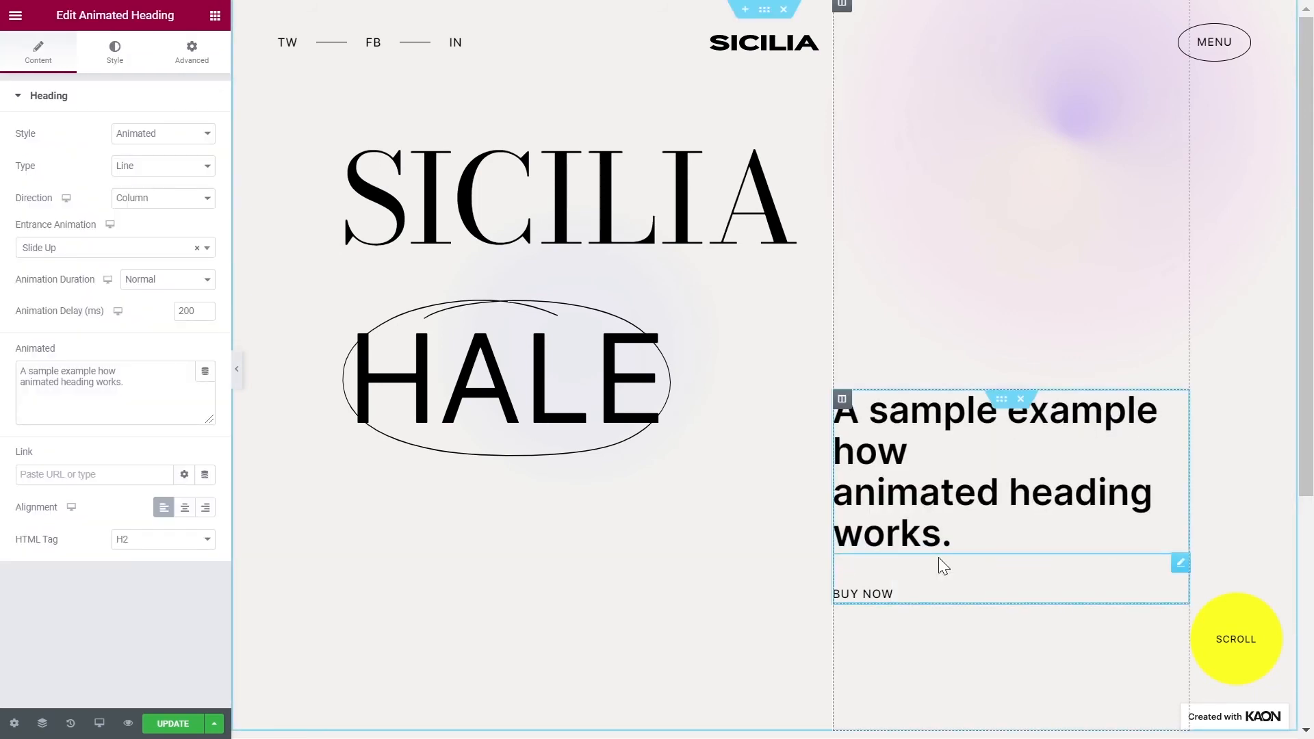
Step: Try the Word type on the new heading and return it to Line, keeping the Animated style and Column direction
left_click(182, 134)
left_click(177, 161)
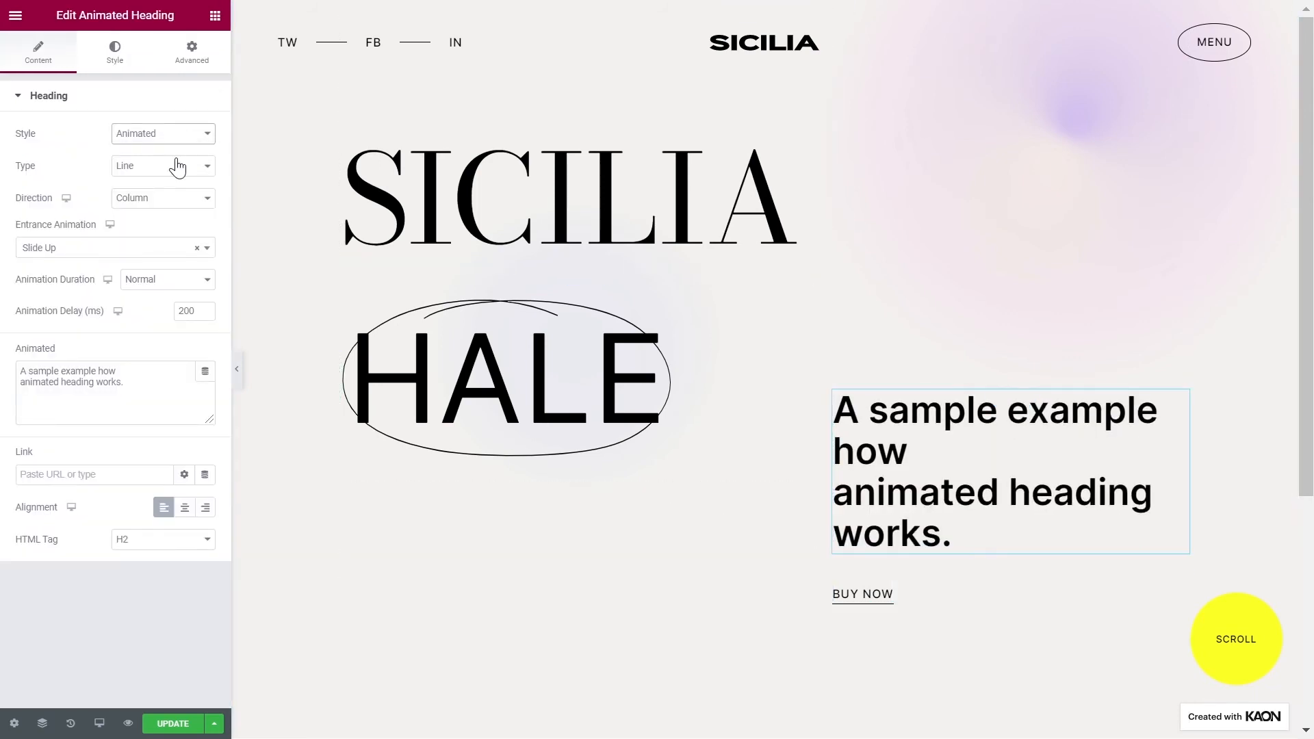
left_click(177, 166)
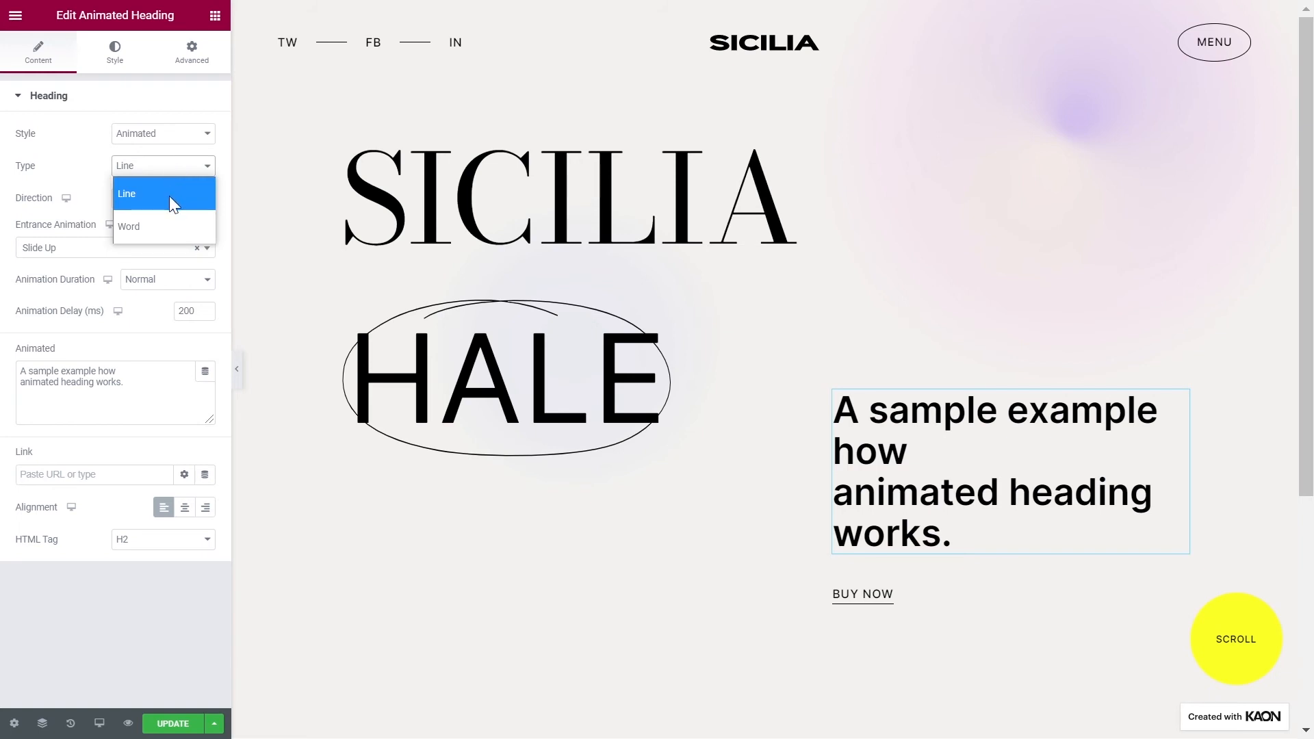
left_click(163, 223)
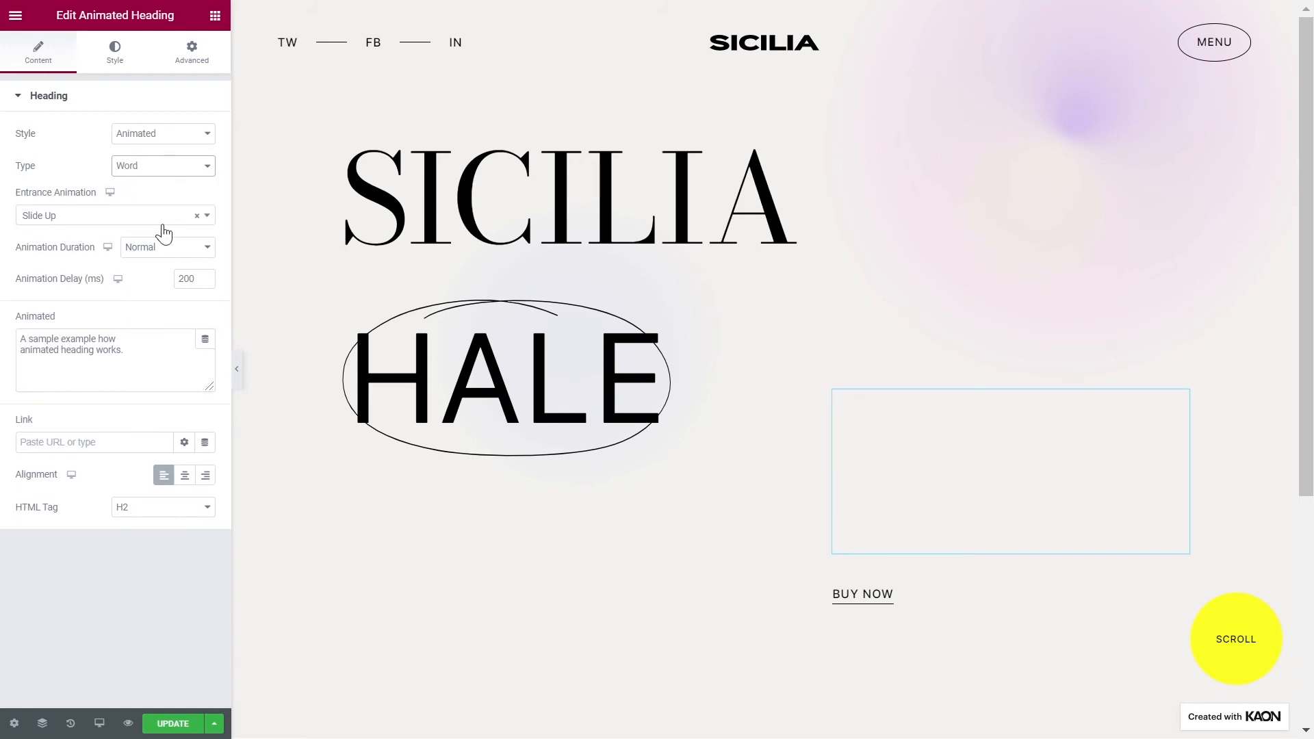
left_click(157, 171)
left_click(158, 197)
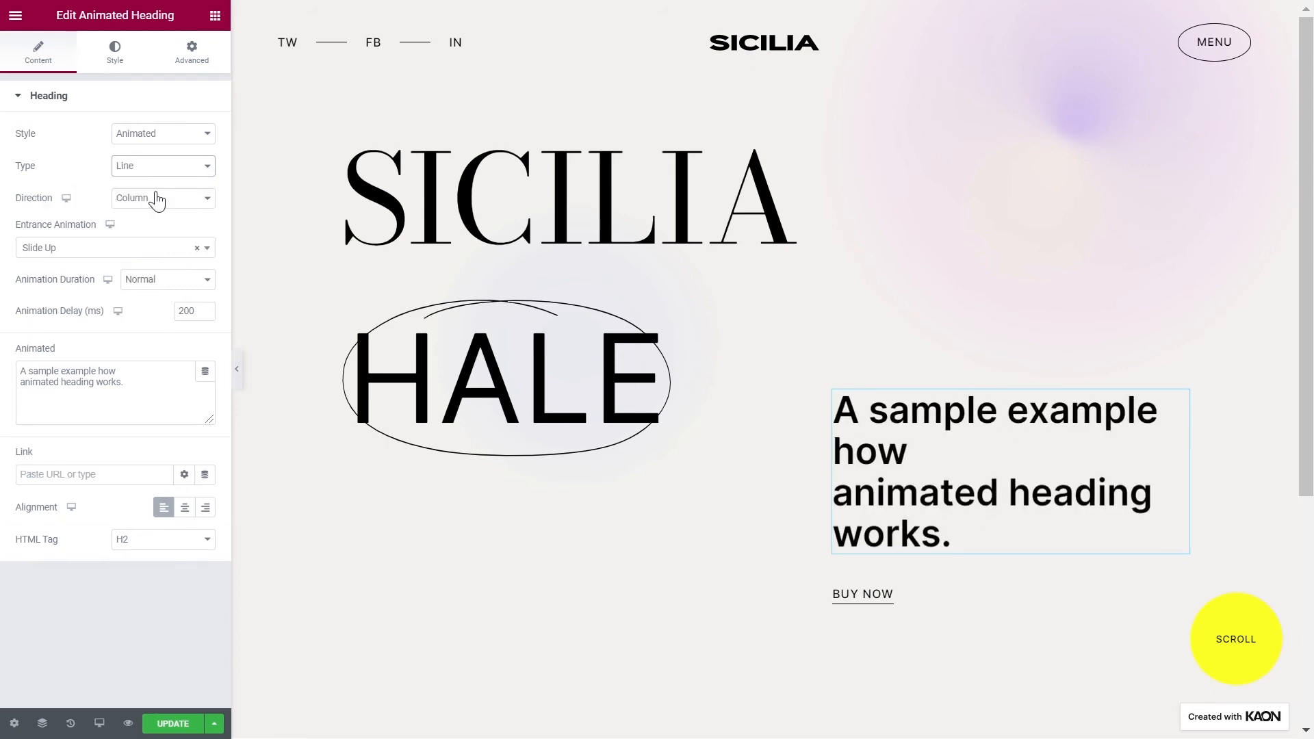
left_click(156, 199)
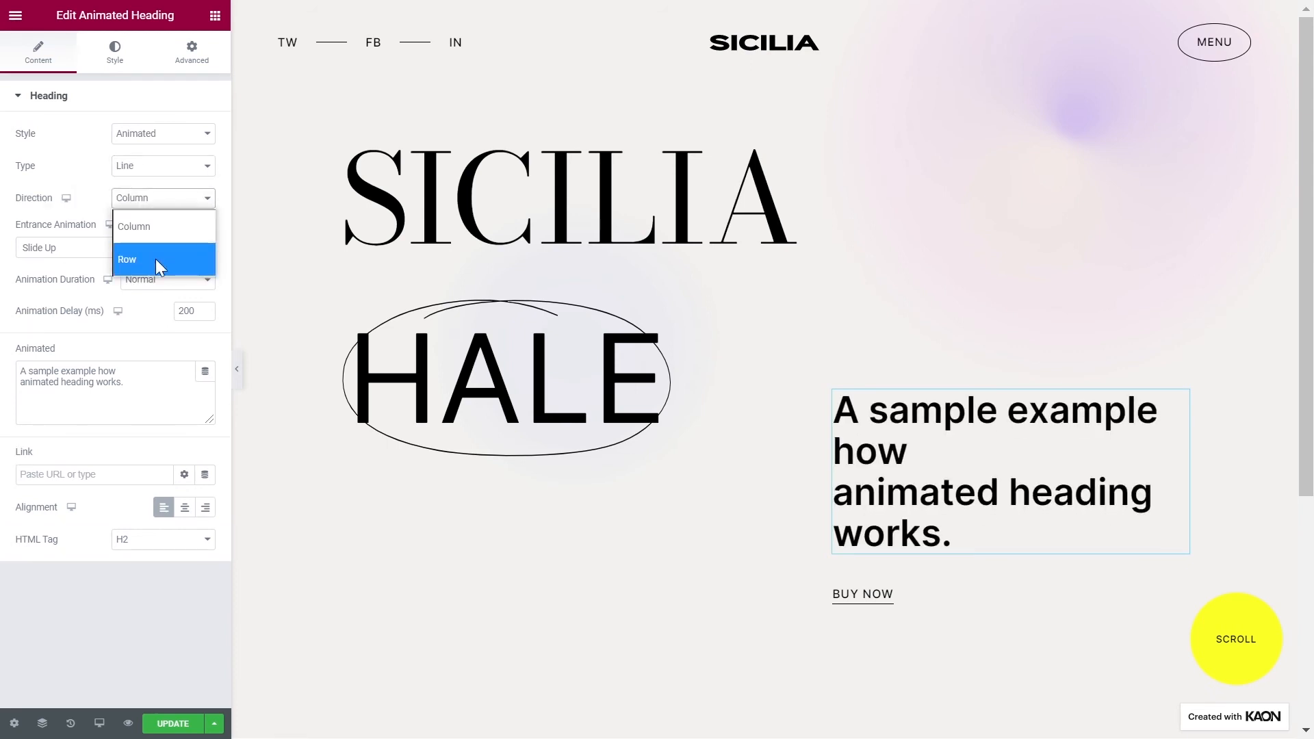
left_click(154, 226)
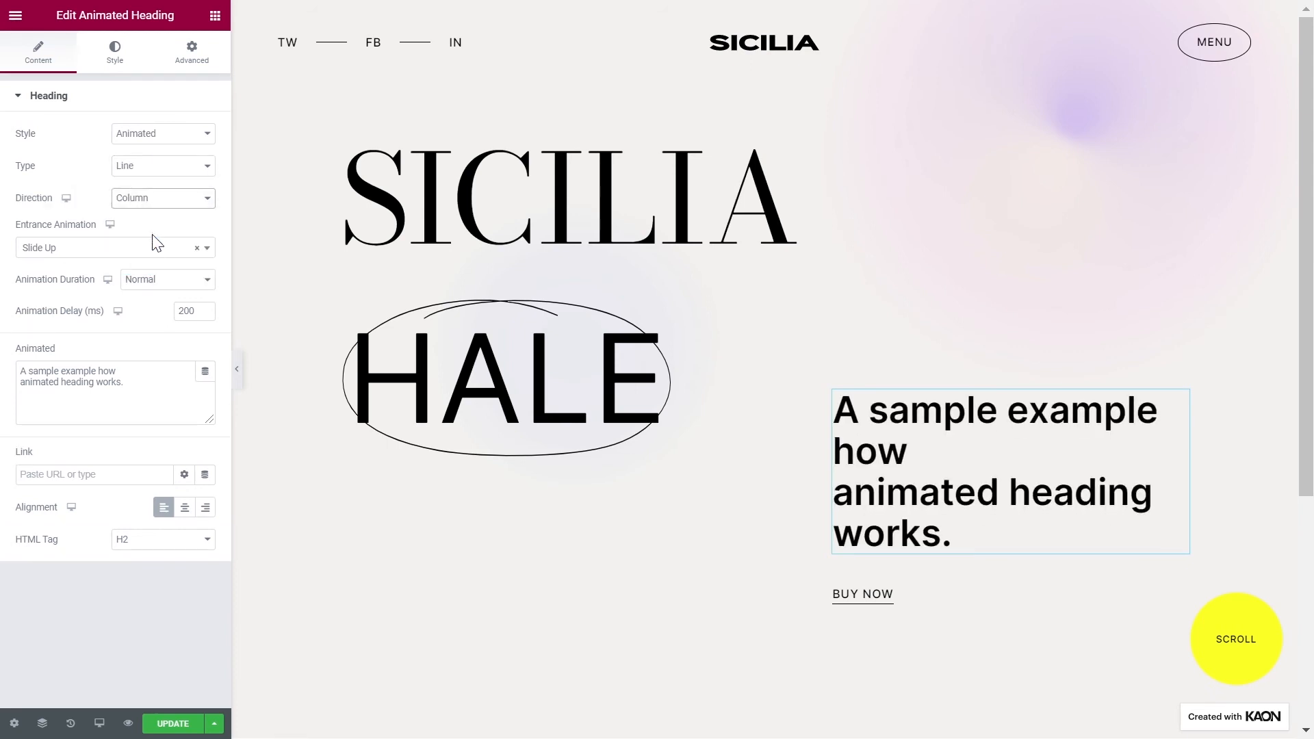
Step: Give the new heading a Curtain Up entrance animation with Slow duration and a 300 ms delay
left_click(151, 249)
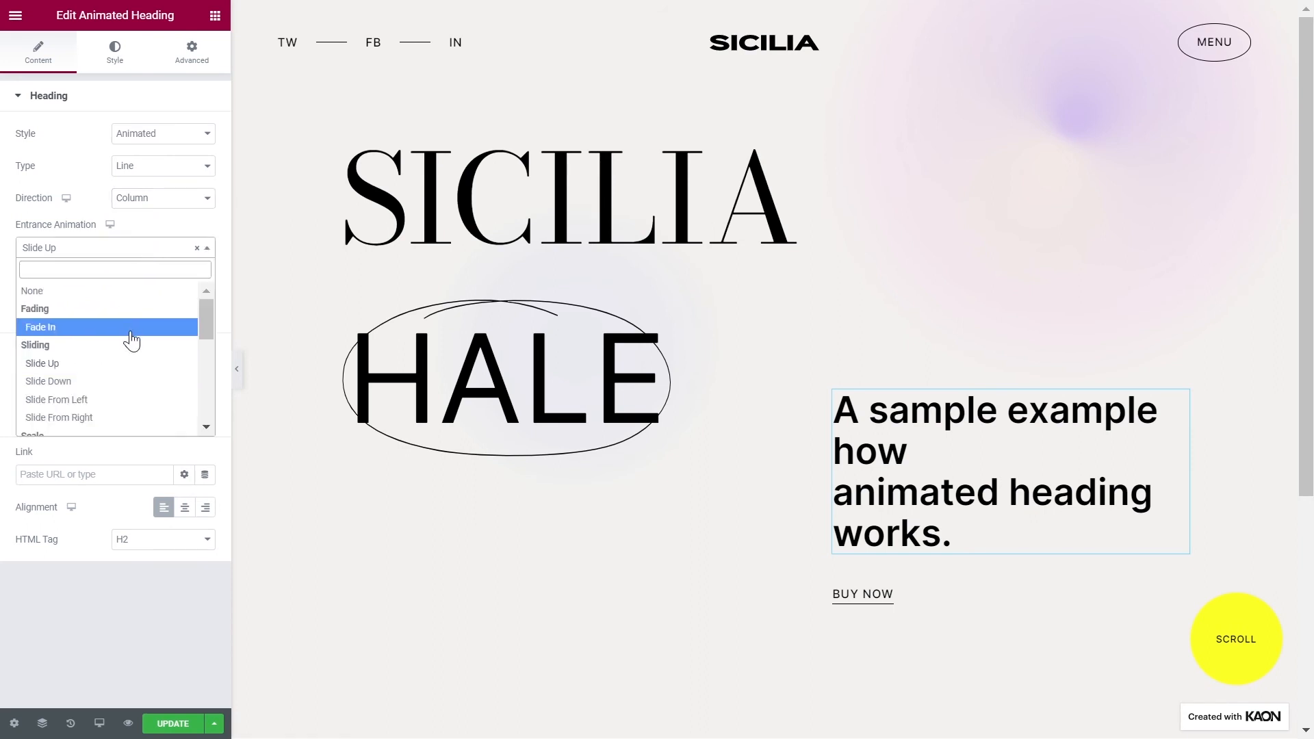
scroll(129, 344, "down", 3)
left_click(88, 388)
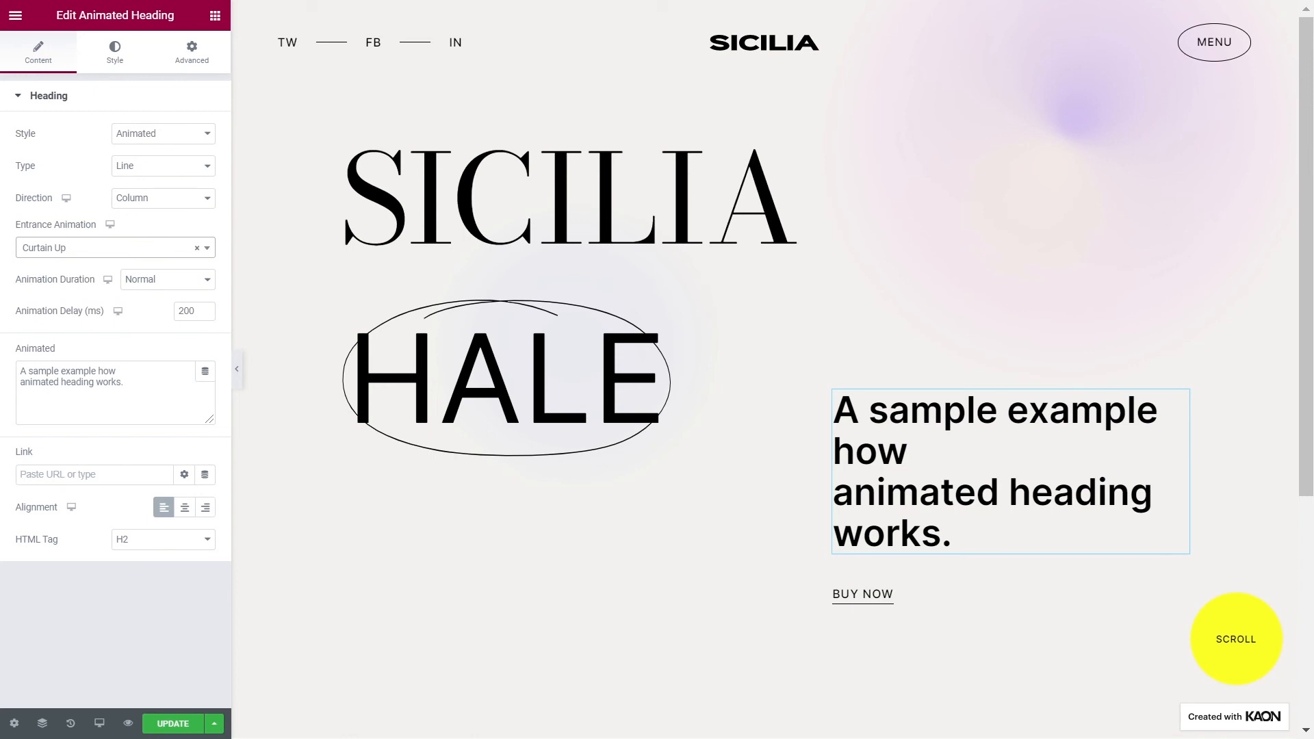
left_click(164, 282)
left_click(158, 304)
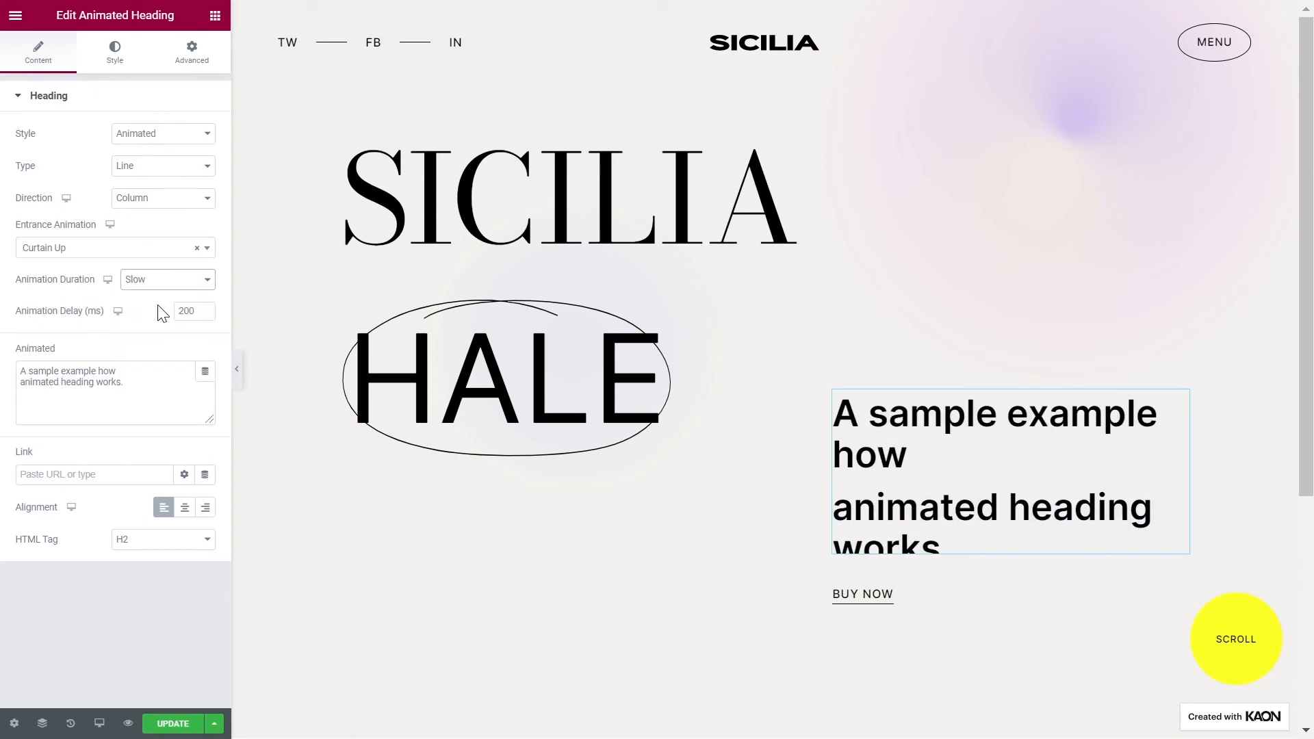
left_click(195, 312)
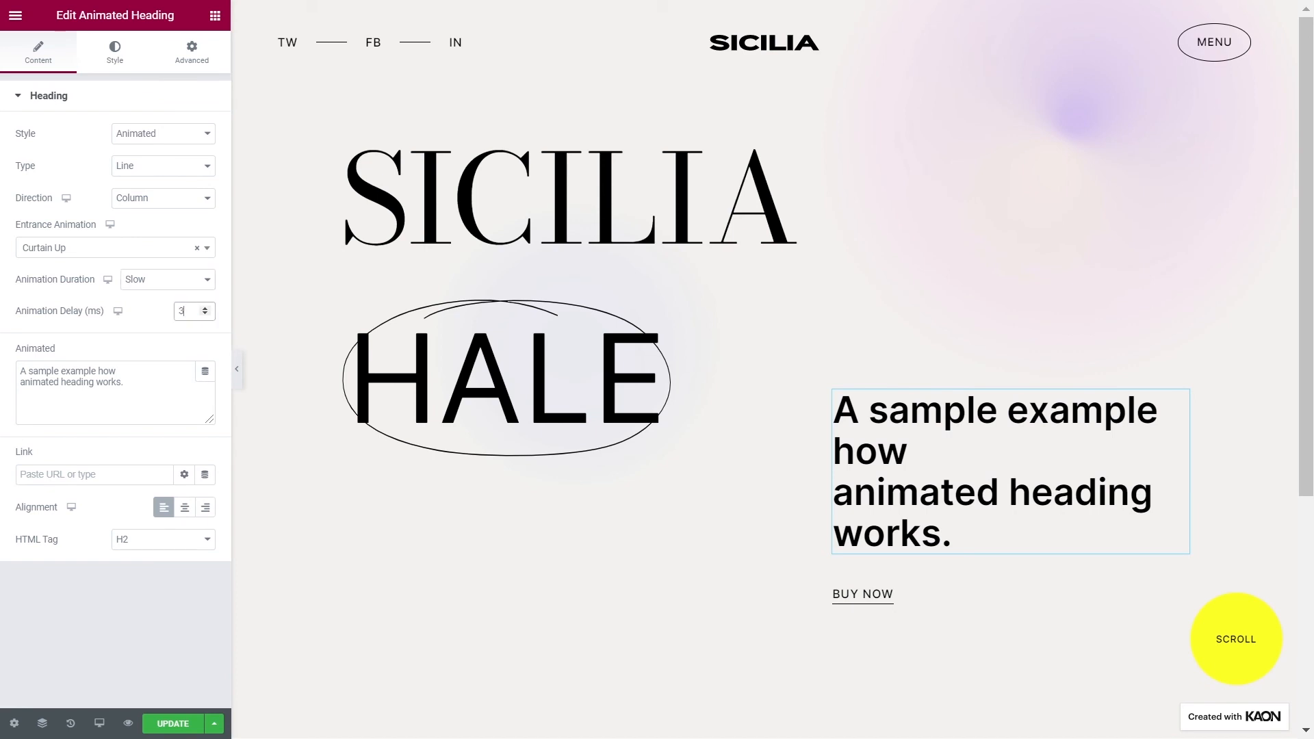
Step: Replace the heading's sample text with the copied, indented agency paragraph starting "We, as an agency have made it our priority"
left_click(130, 394)
key("ctrl+a")
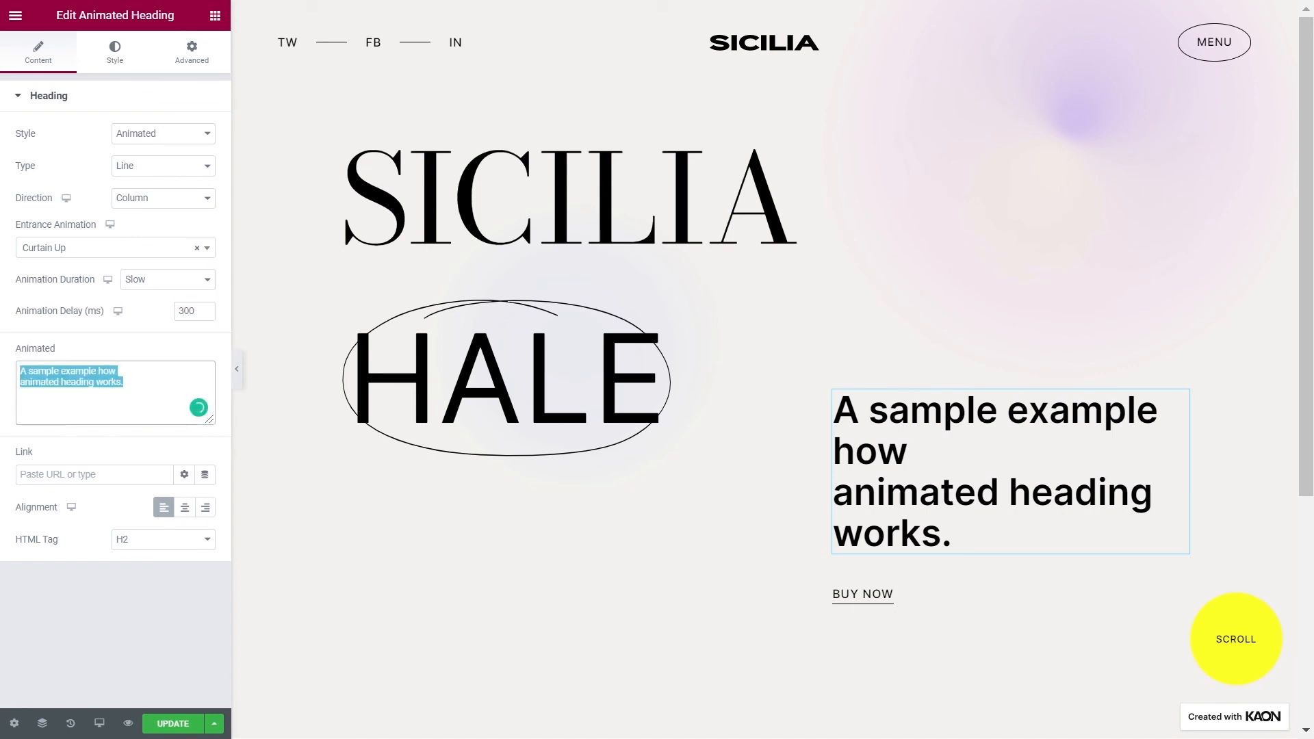
key("ctrl+v")
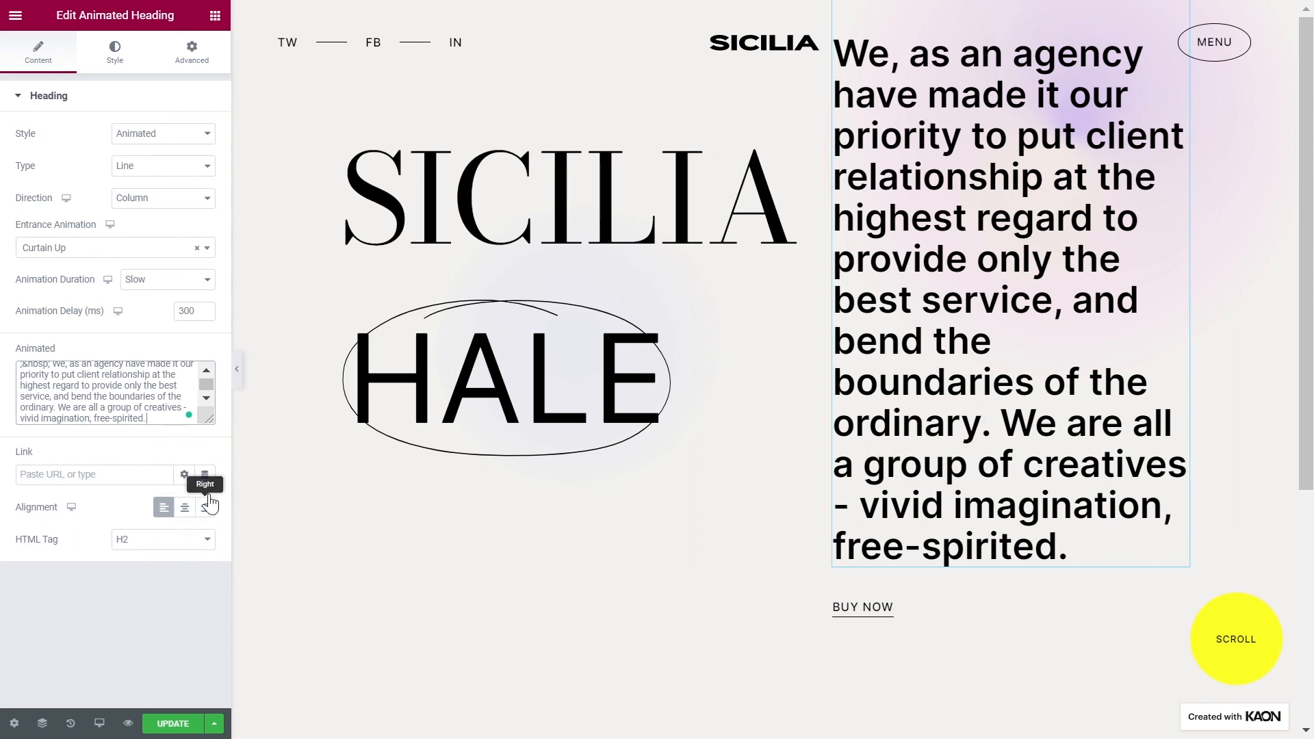
Step: Apply a small global body font to the agency paragraph and collapse the editing panel to preview the page
left_click(117, 69)
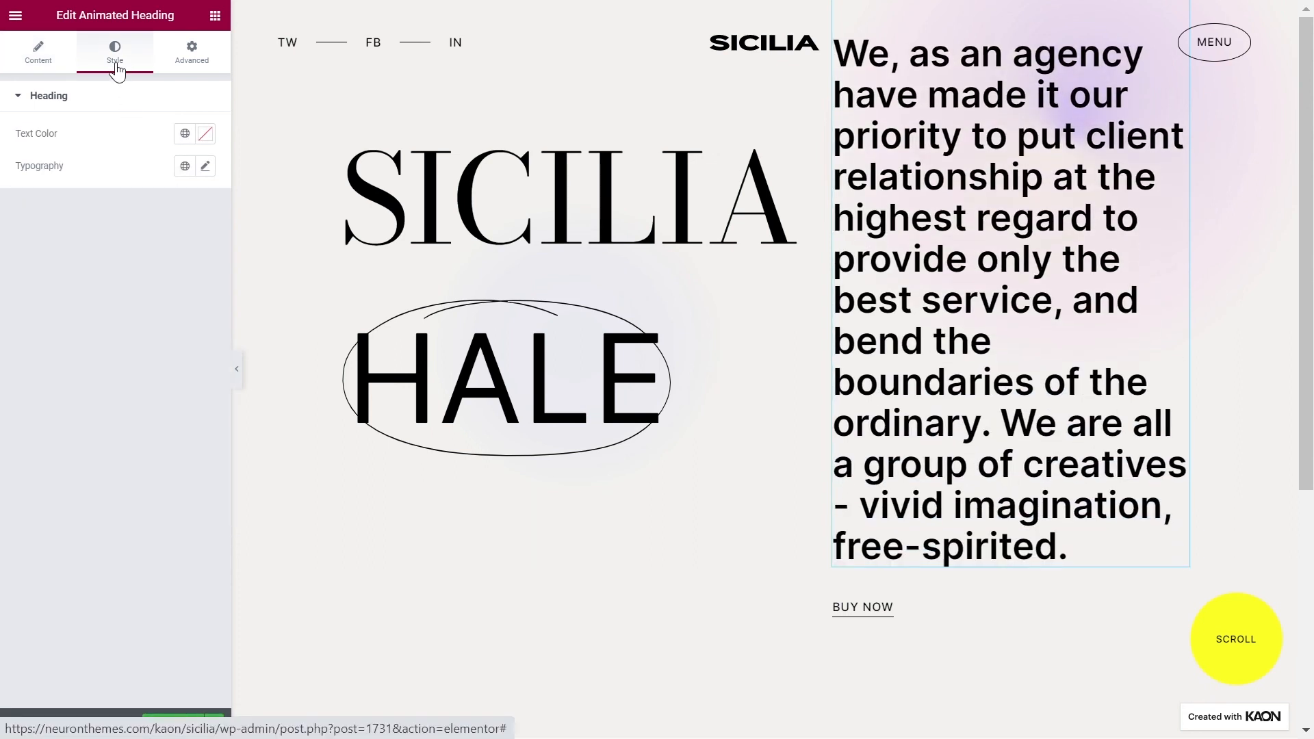
left_click(185, 166)
left_click(114, 330)
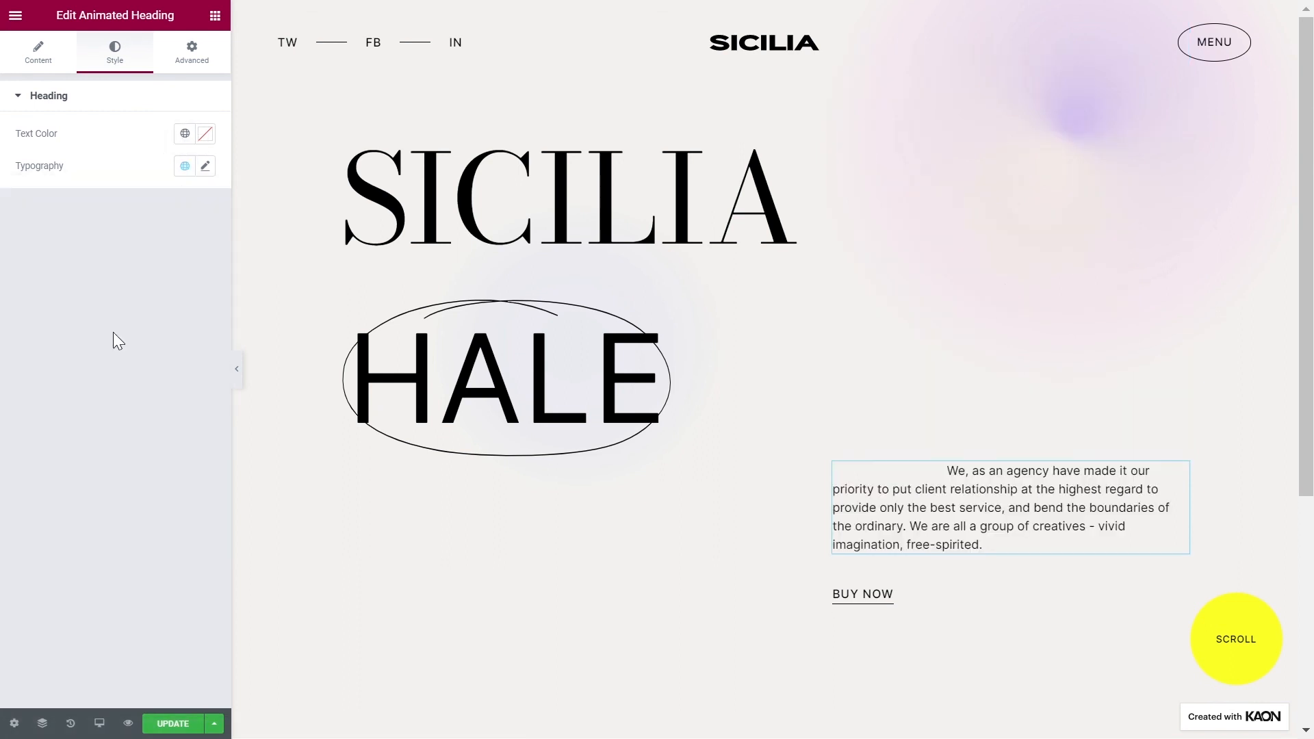
left_click(237, 369)
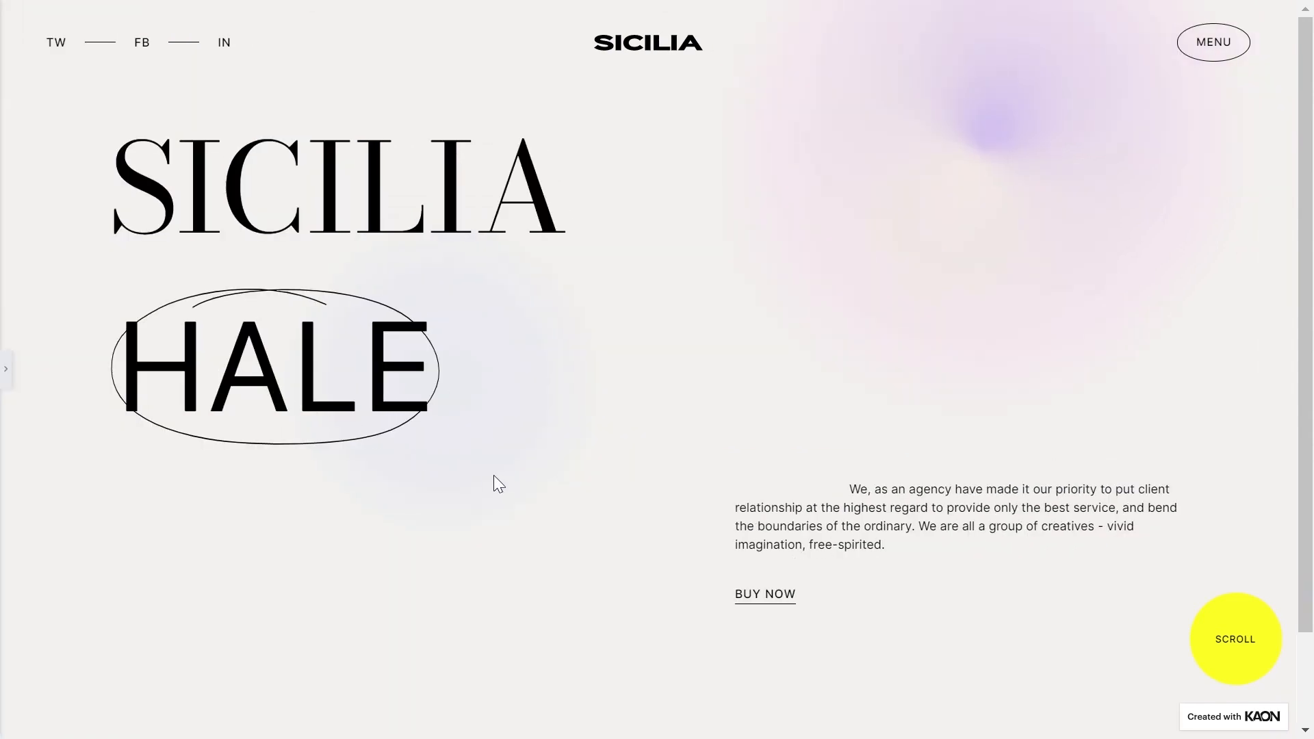